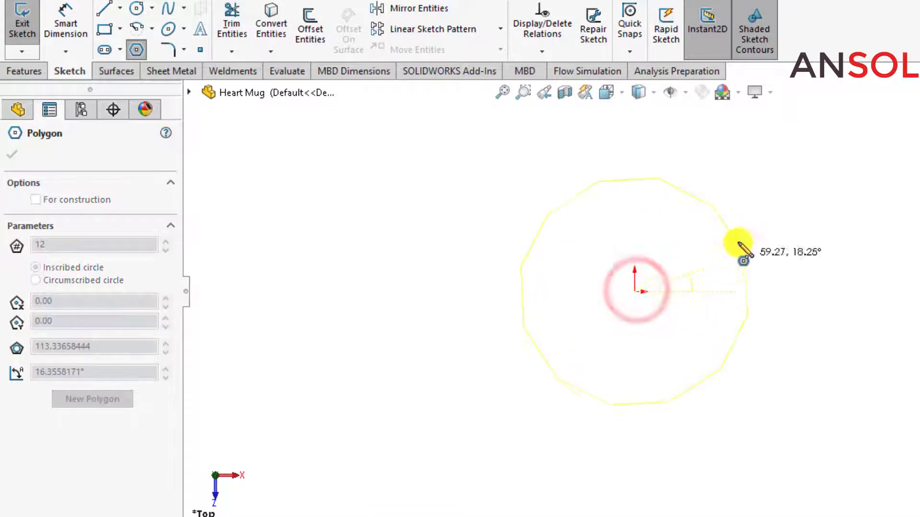
# Draw a 12-sided polygon centred on the origin around an inscribed circle about 125 mm in diameter.
pyautogui.click(723, 204)
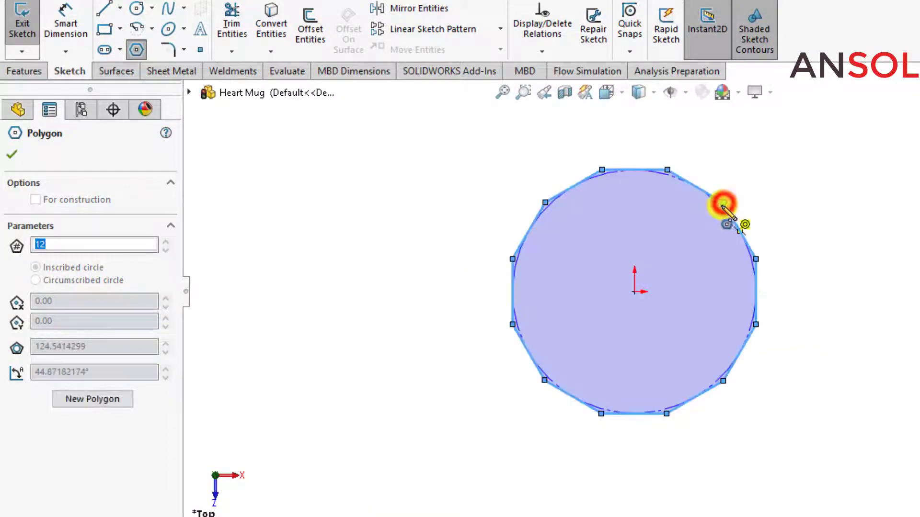
pyautogui.click(12, 153)
pyautogui.click(241, 319)
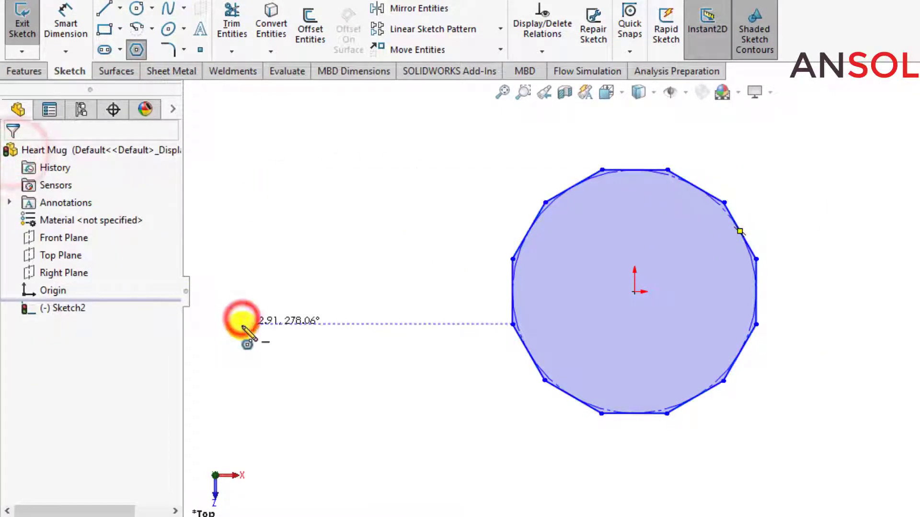
pyautogui.press('Escape')
pyautogui.scroll(-2, 582, 290)
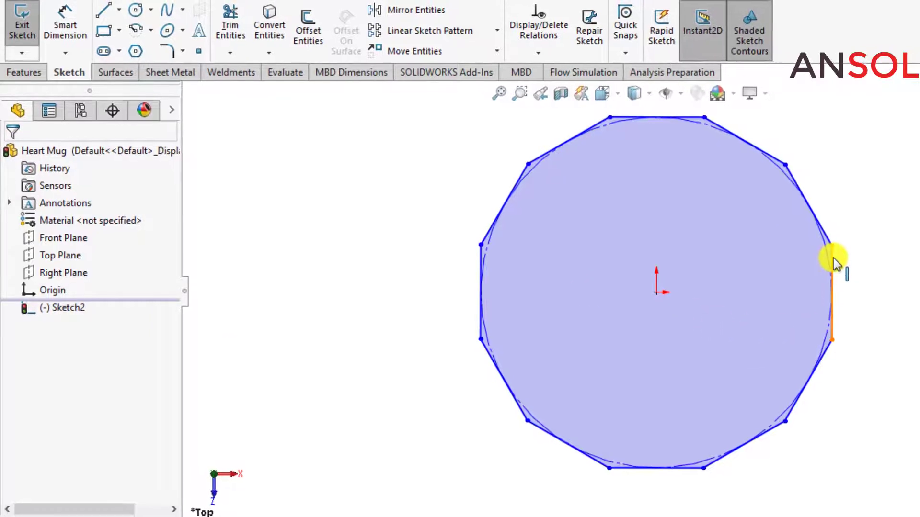
# Add a vertical relation to the polygon's right-hand side.
pyautogui.click(838, 284)
pyautogui.click(845, 193)
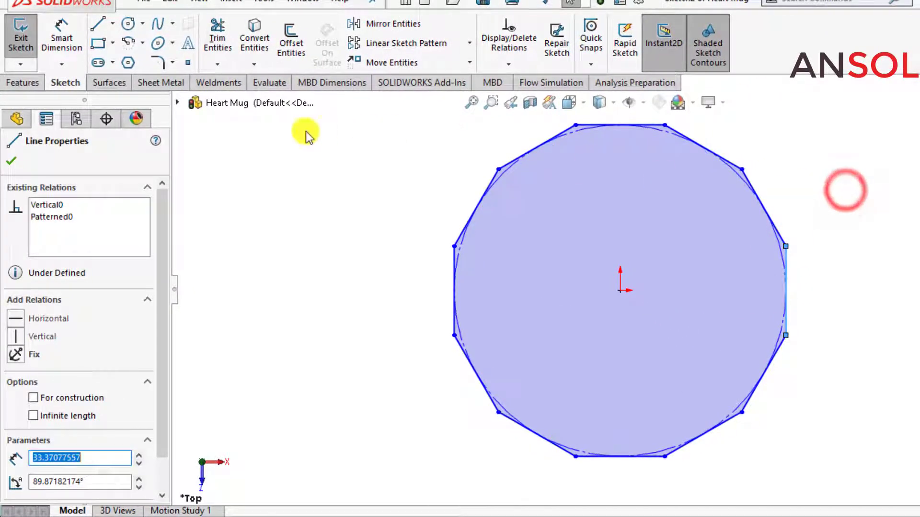
pyautogui.click(11, 161)
# Dimension the polygon's inscribed construction circle to a diameter of 90 mm and finish the sketch.
pyautogui.click(61, 29)
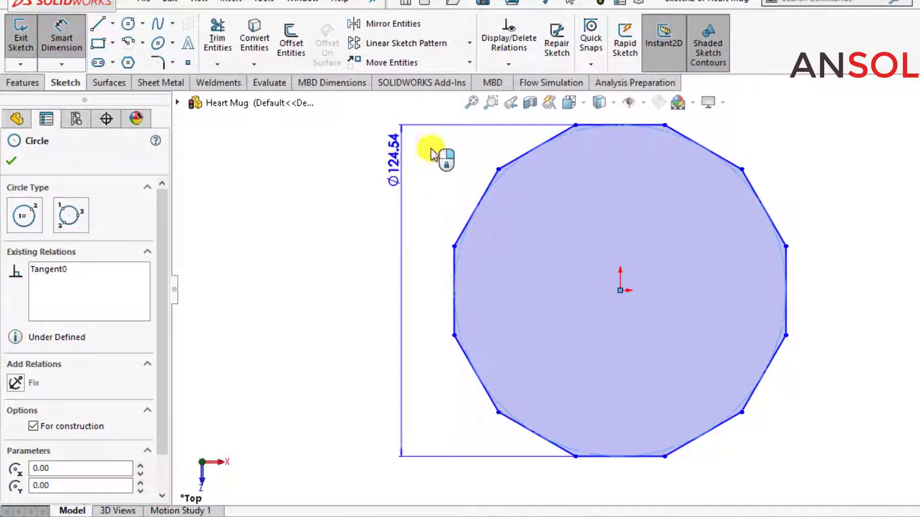
pyautogui.scroll(2, 412, 185)
pyautogui.click(461, 143)
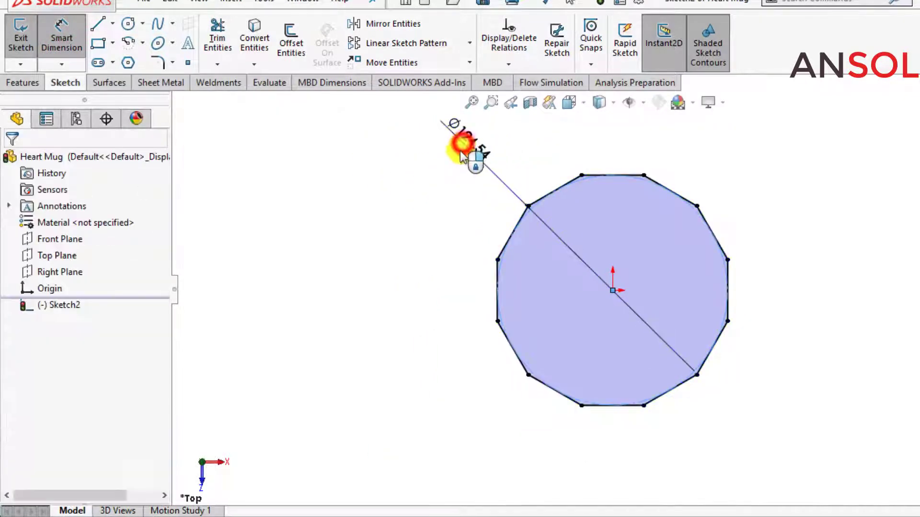
pyautogui.write('90')
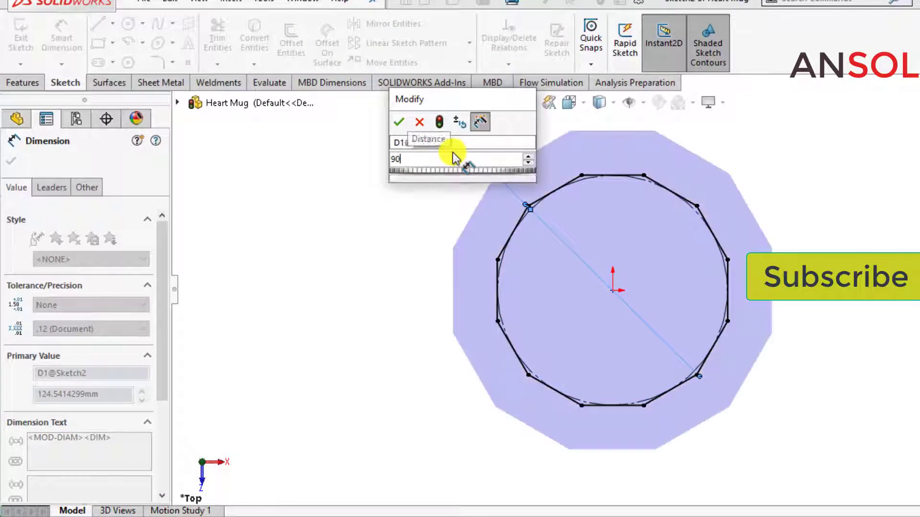
pyautogui.press('Return')
pyautogui.click(11, 162)
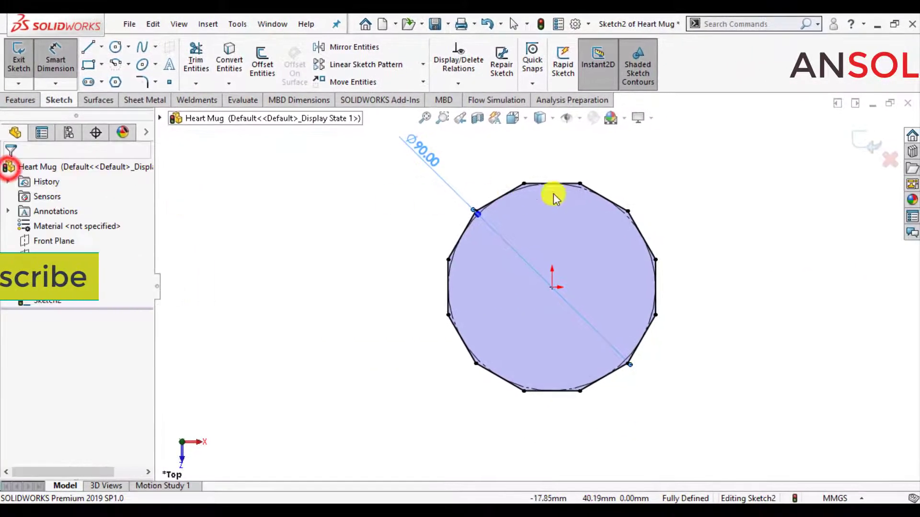
pyautogui.click(869, 142)
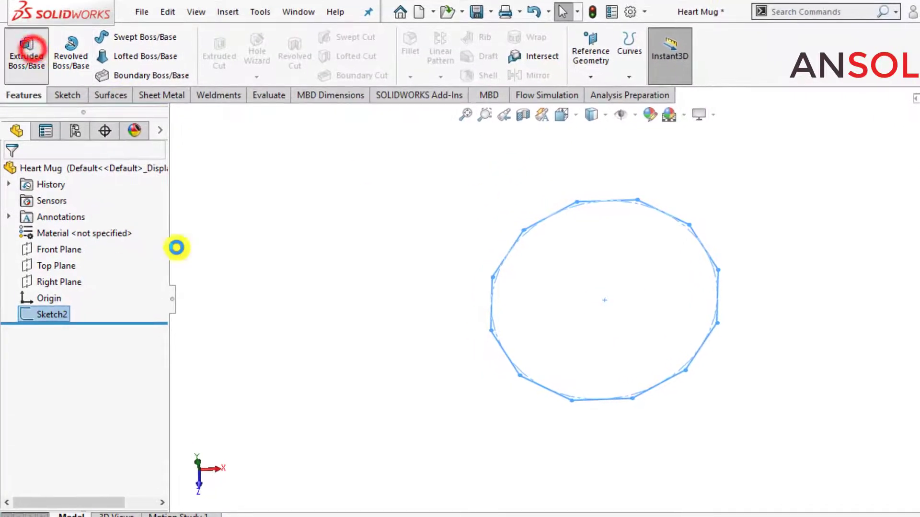
# Extrude the polygon sketch as a blind boss 110 mm high from the sketch plane.
pyautogui.click(27, 48)
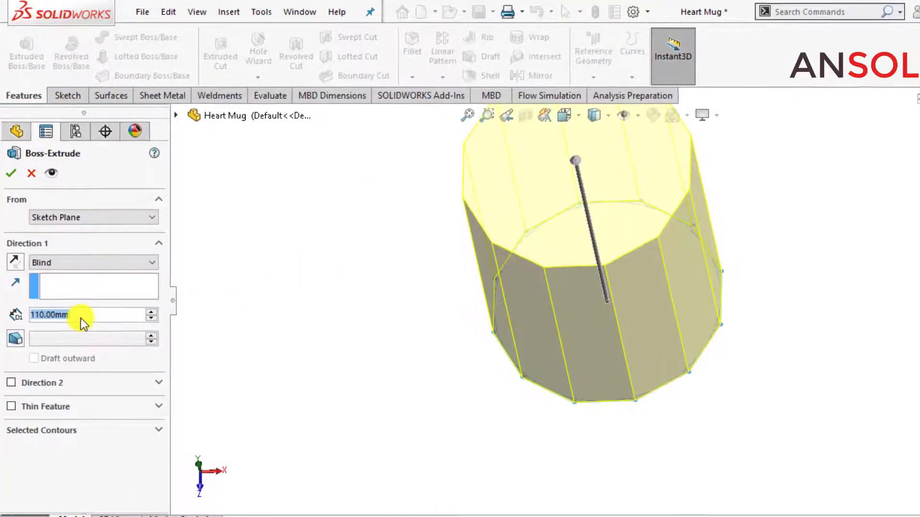
pyautogui.click(11, 173)
pyautogui.click(363, 338)
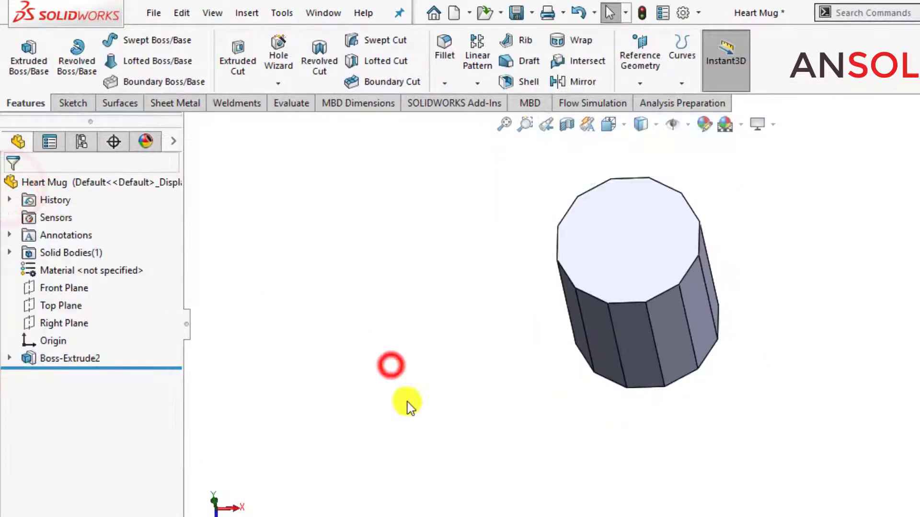
# Start a new sketch on the Front Plane, viewed normal to the plane.
pyautogui.moveTo(631, 257); pyautogui.dragTo(701, 291, button='middle')
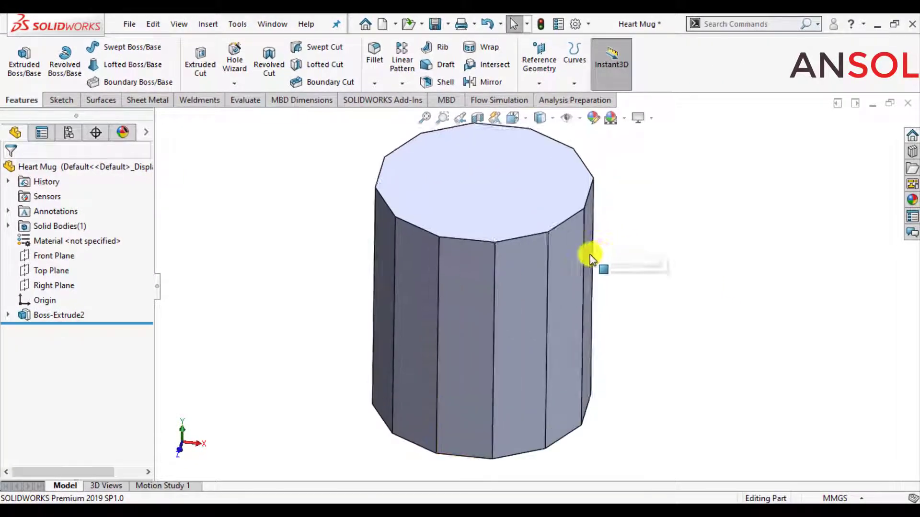
pyautogui.moveTo(591, 256); pyautogui.dragTo(579, 233, button='middle')
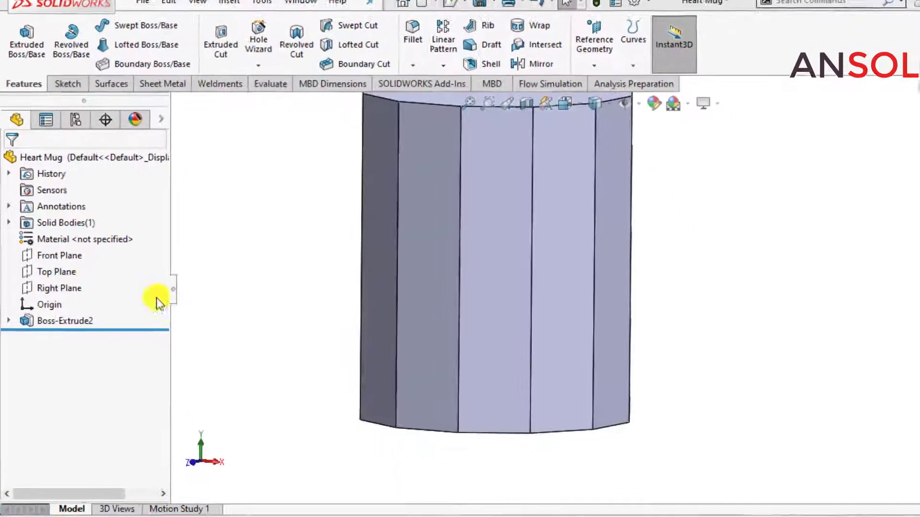
pyautogui.click(38, 256)
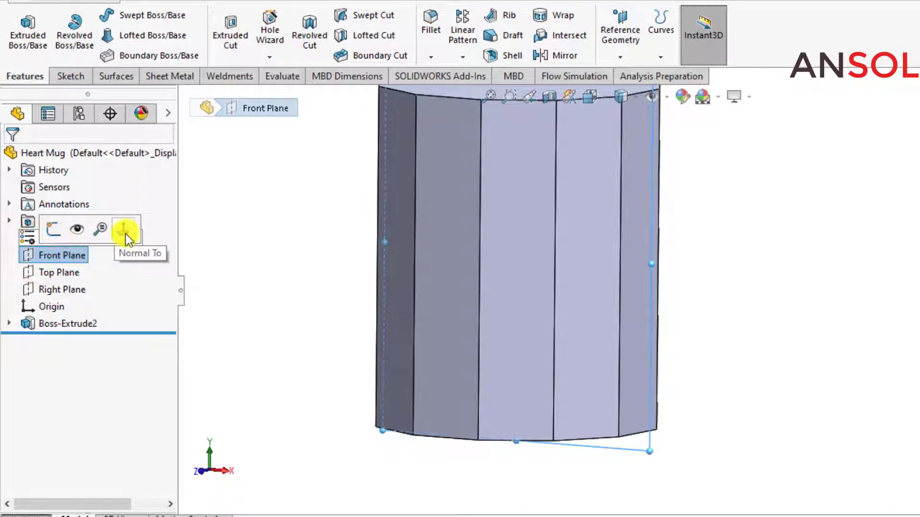
pyautogui.click(124, 234)
pyautogui.click(249, 287)
pyautogui.click(65, 254)
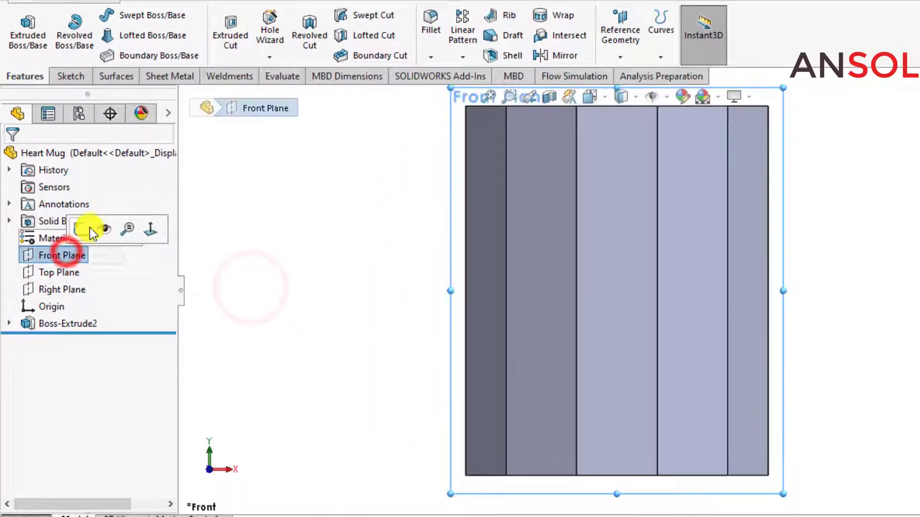
pyautogui.click(90, 228)
pyautogui.click(259, 286)
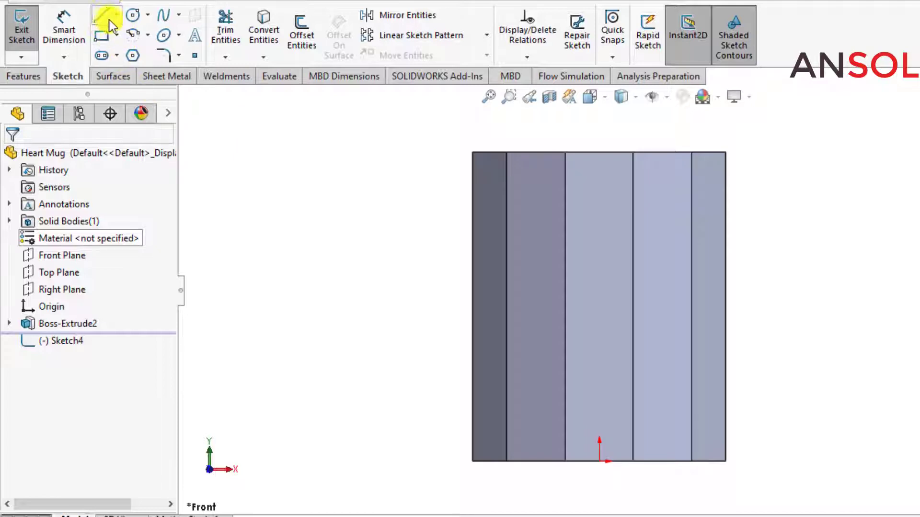
# Sketch a sloping line from the body's right edge near its lower end up and inward to form the half-heart's lower side.
pyautogui.click(725, 382)
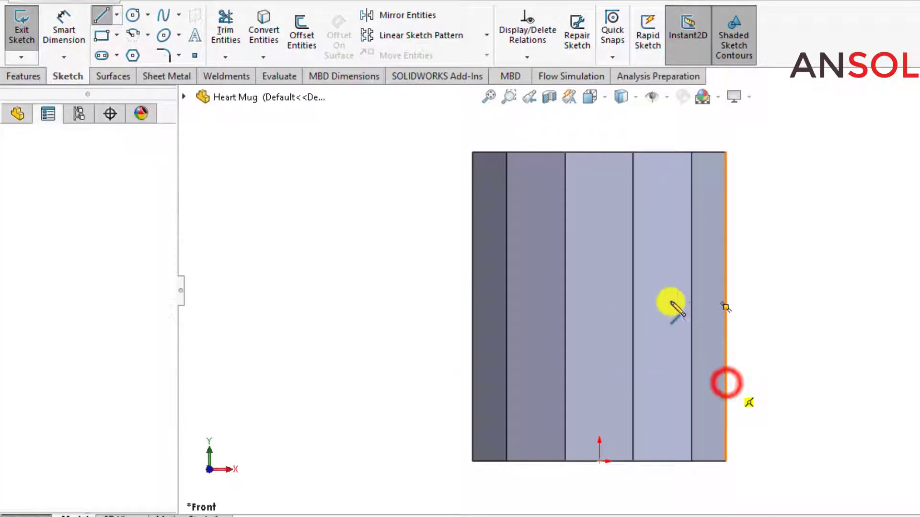
pyautogui.click(649, 268)
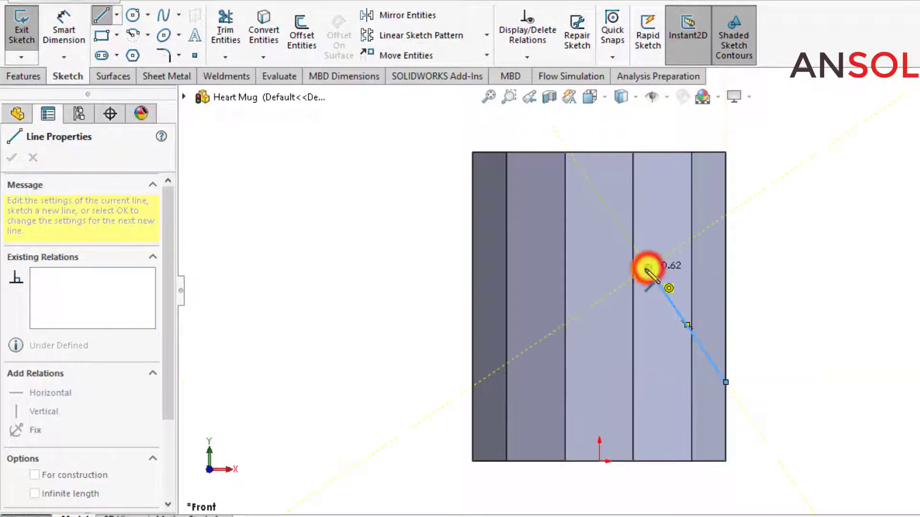
pyautogui.press('Escape')
# Sketch a three-point arc of about 18 mm radius from the sloping line's upper end to the body's right edge.
pyautogui.click(131, 34)
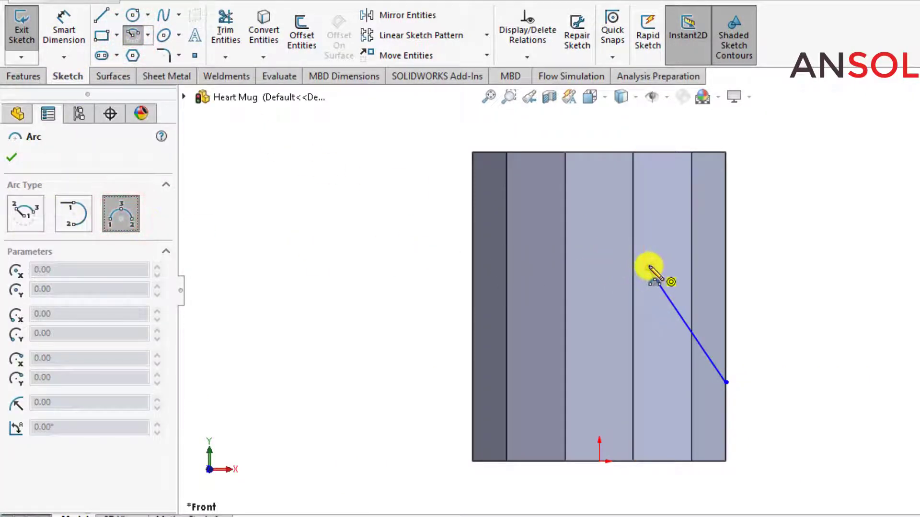
pyautogui.click(725, 208)
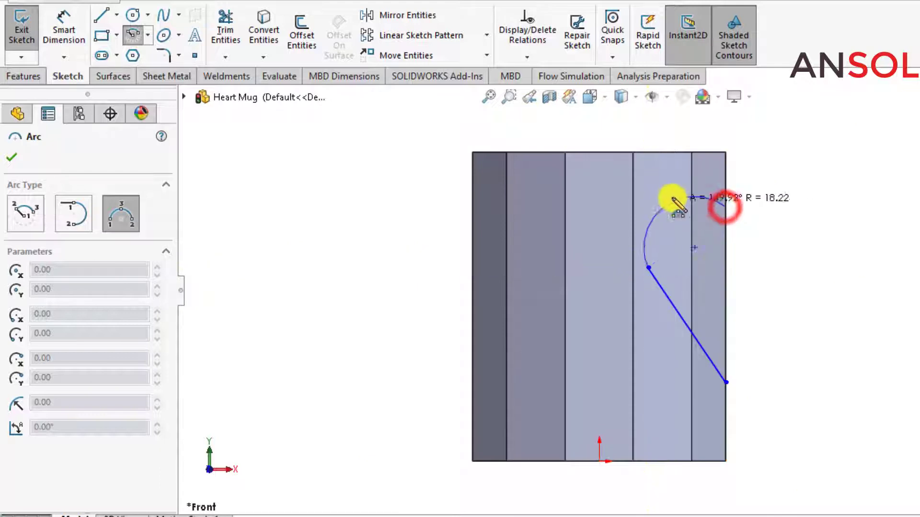
pyautogui.click(671, 205)
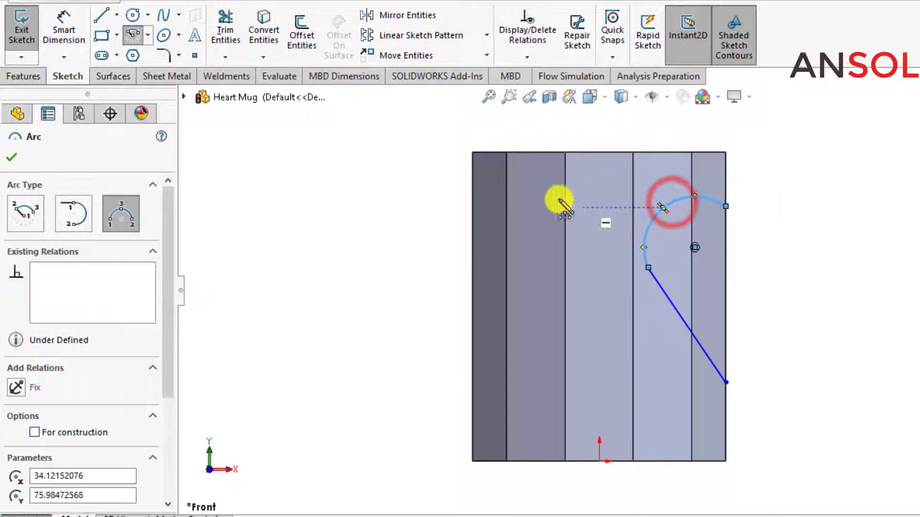
pyautogui.press('Escape')
# Close the half-heart profile with a line along the body's right edge between the arc's end and the sloping line's lower end.
pyautogui.click(102, 19)
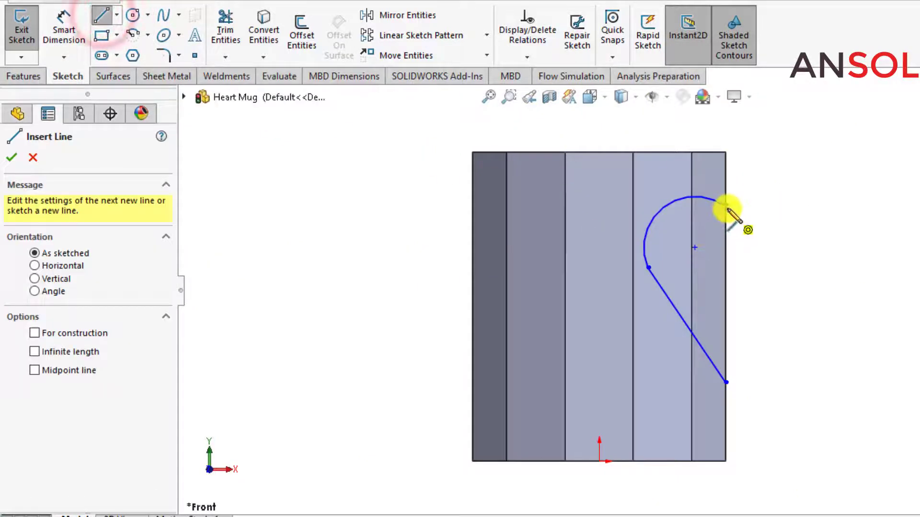
pyautogui.click(726, 206)
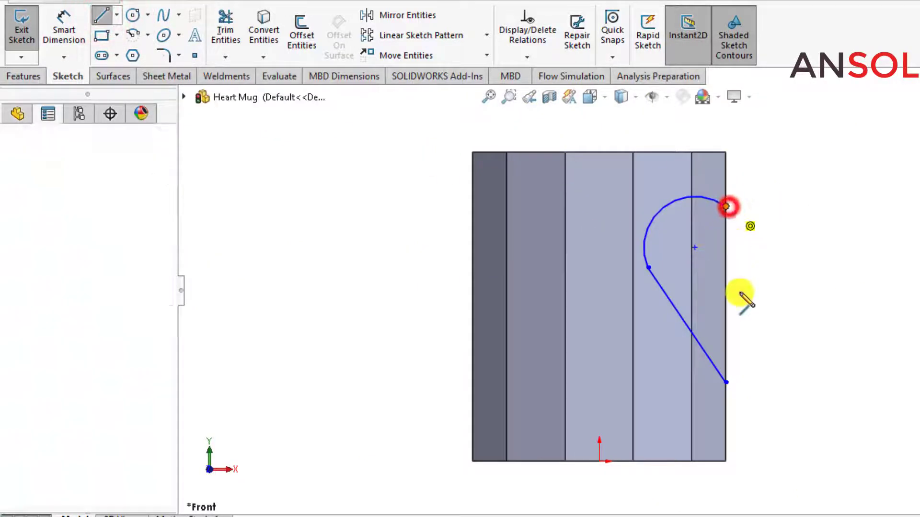
pyautogui.click(726, 382)
pyautogui.press('Escape')
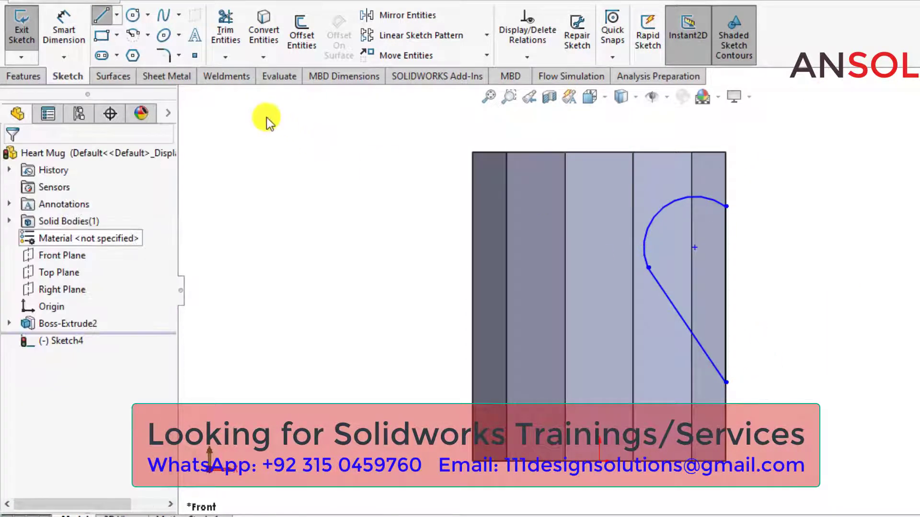
# Dimension the half-heart's lowest point 25 mm above the body's bottom edge.
pyautogui.click(64, 20)
pyautogui.click(726, 383)
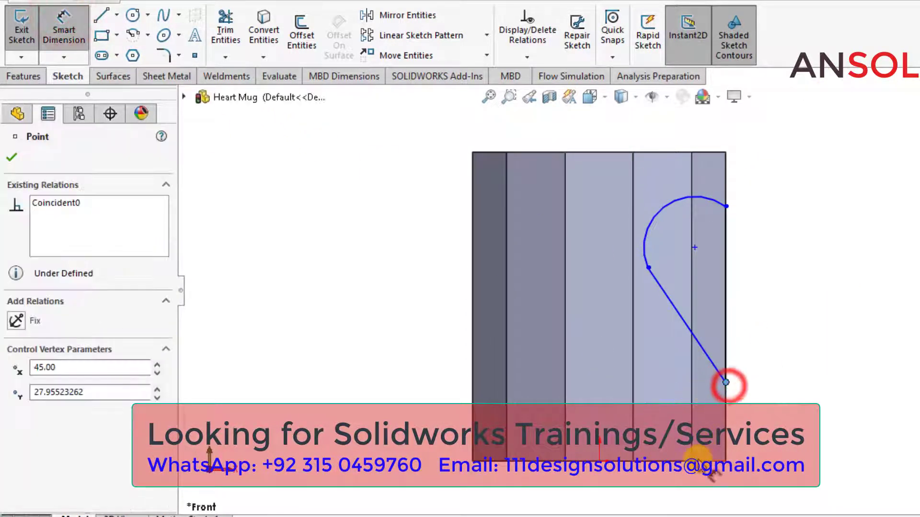
pyautogui.click(781, 436)
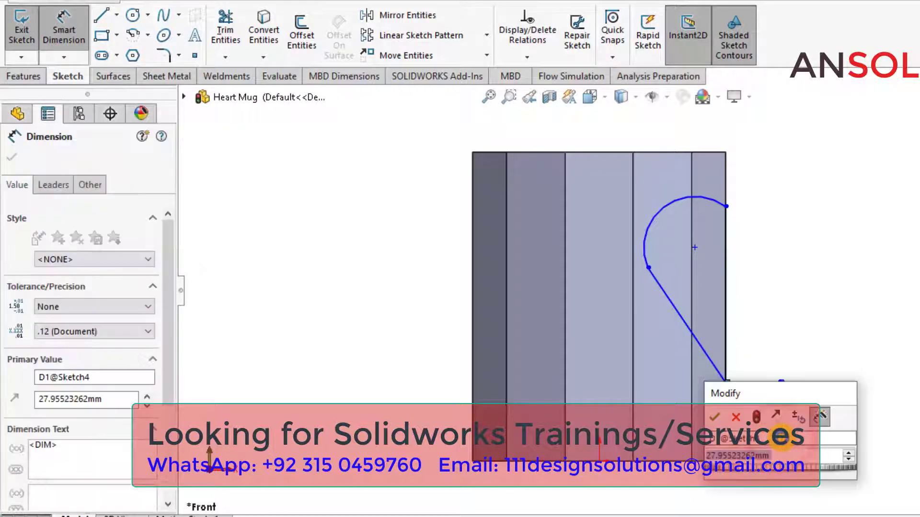
pyautogui.write('25')
pyautogui.press('Return')
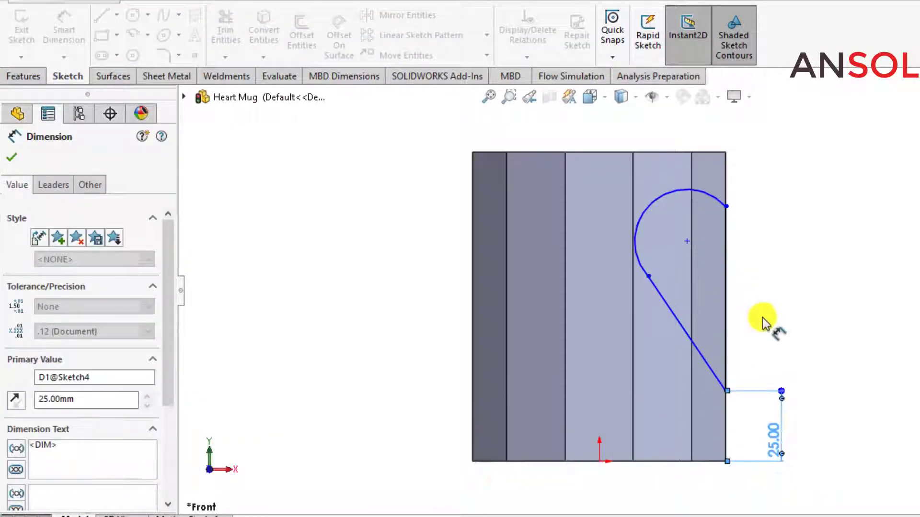
# Dimension the arc's end on the right edge 20 mm below the body's top edge.
pyautogui.scroll(-2, 761, 297)
pyautogui.scroll(-1, 740, 200)
pyautogui.click(687, 120)
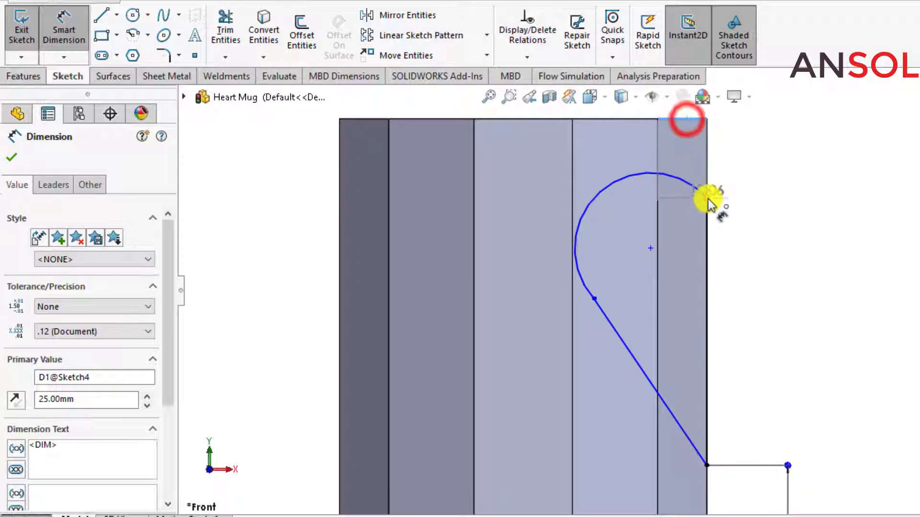
pyautogui.click(708, 197)
pyautogui.click(768, 165)
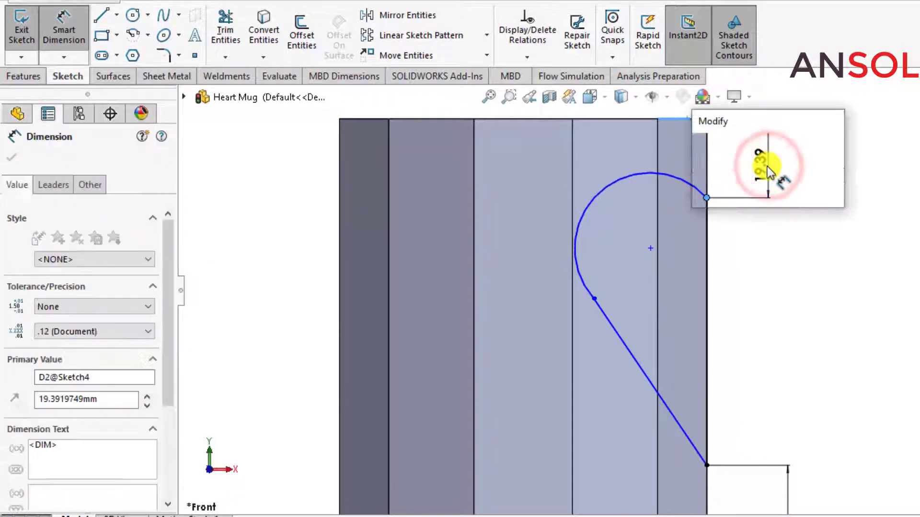
pyautogui.write('20')
pyautogui.press('Return')
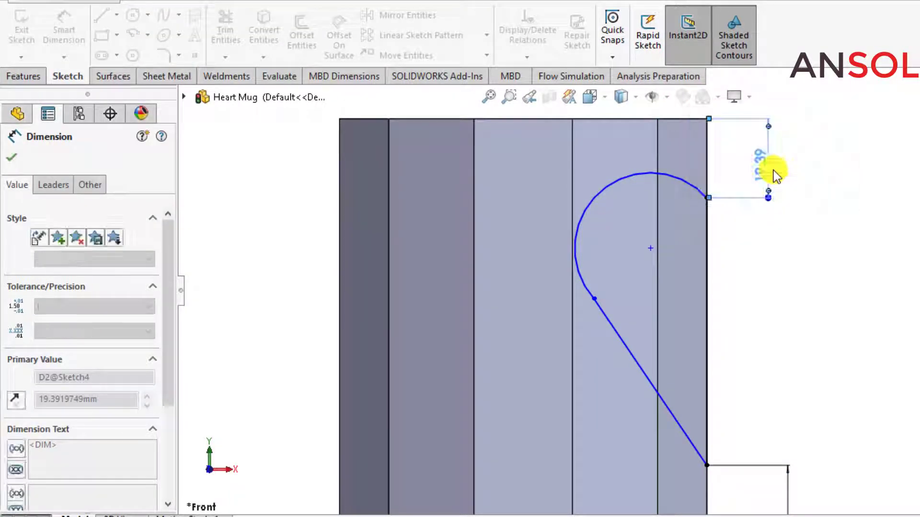
pyautogui.press('Escape')
# Set the angle between the half-heart's sloping line and its vertical line to 36°.
pyautogui.click(675, 419)
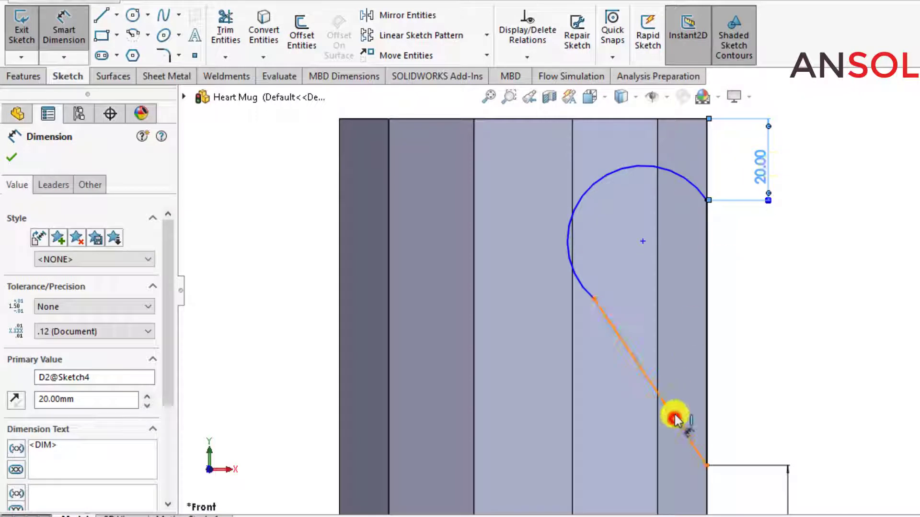
pyautogui.click(709, 381)
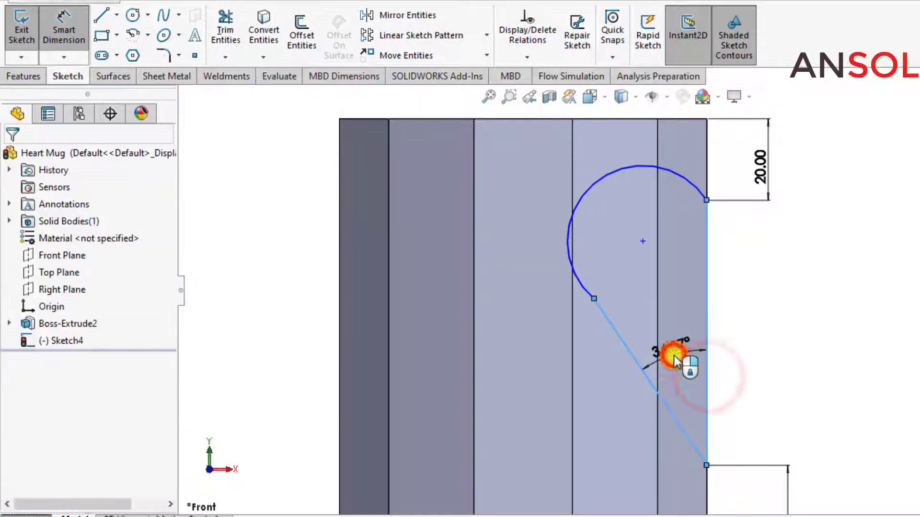
pyautogui.click(674, 355)
pyautogui.write('36')
pyautogui.press('Return')
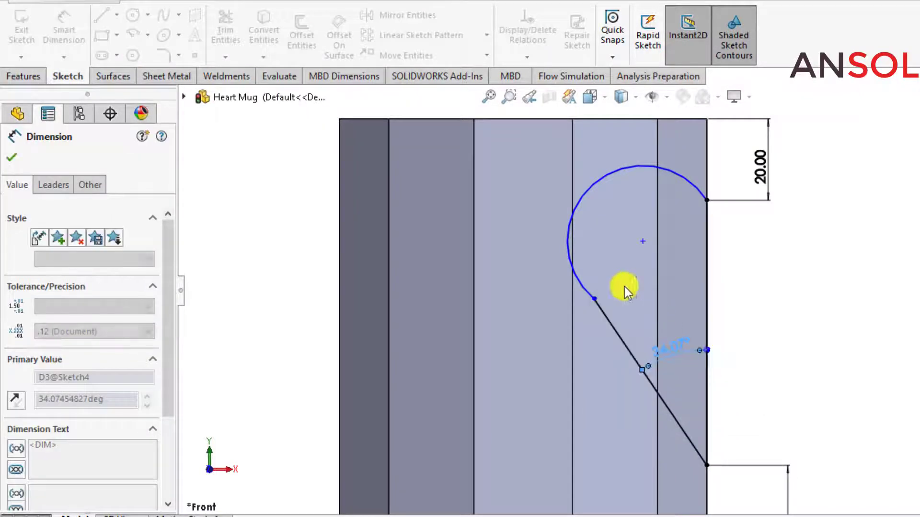
pyautogui.click(13, 159)
pyautogui.click(13, 162)
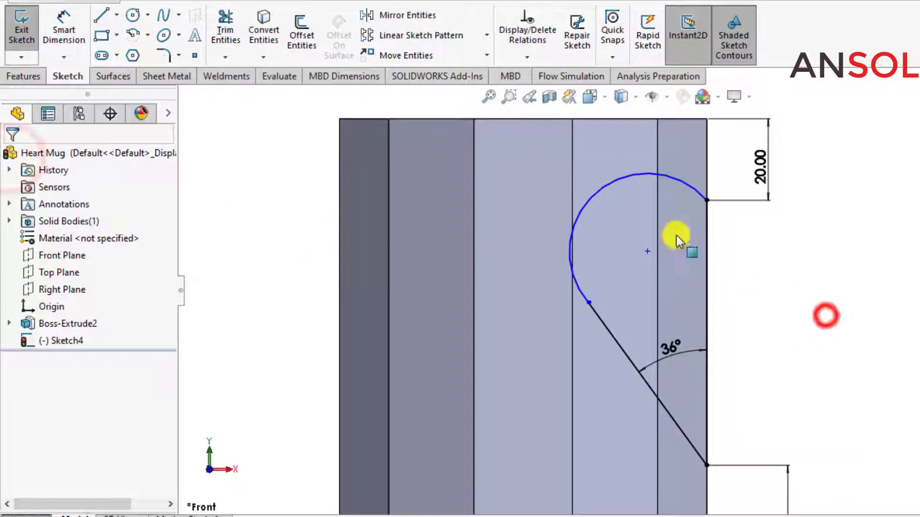
# Make the half-heart's arc tangent to its sloping line.
pyautogui.click(599, 192)
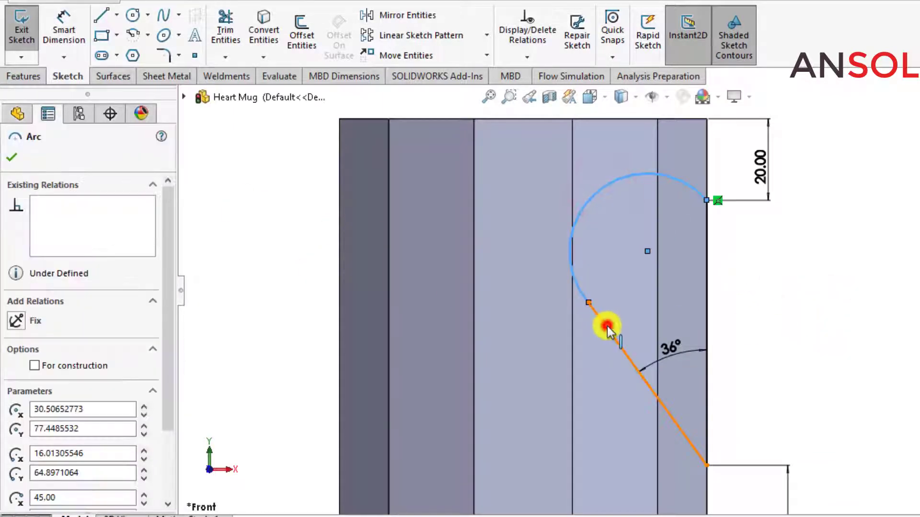
pyautogui.keyDown('ctrl'); pyautogui.click(591, 317); pyautogui.keyUp('ctrl')
pyautogui.click(650, 258)
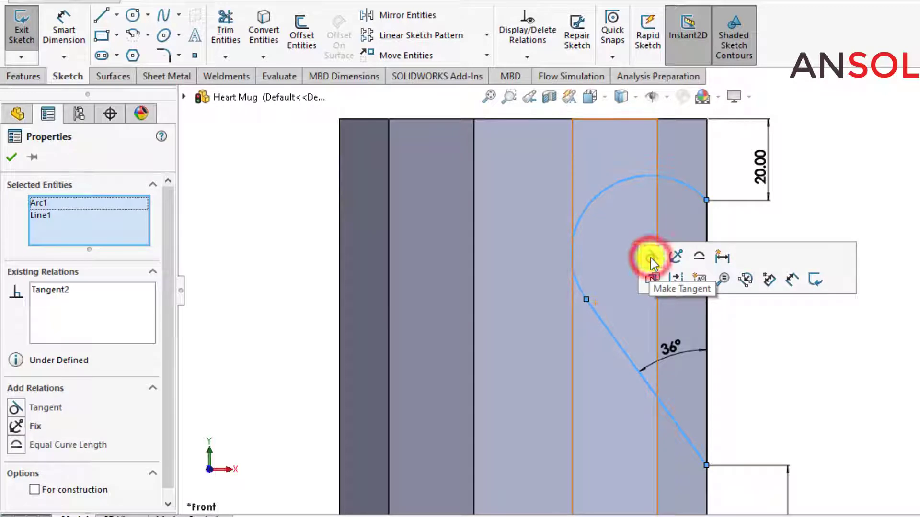
pyautogui.press('f')
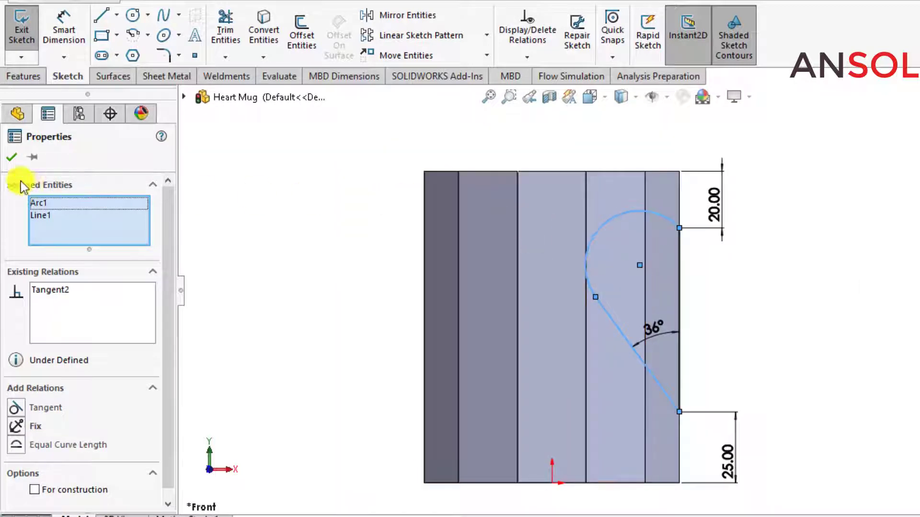
pyautogui.click(12, 156)
# Dimension the half-heart arc's radius and set it to 20 mm.
pyautogui.click(64, 26)
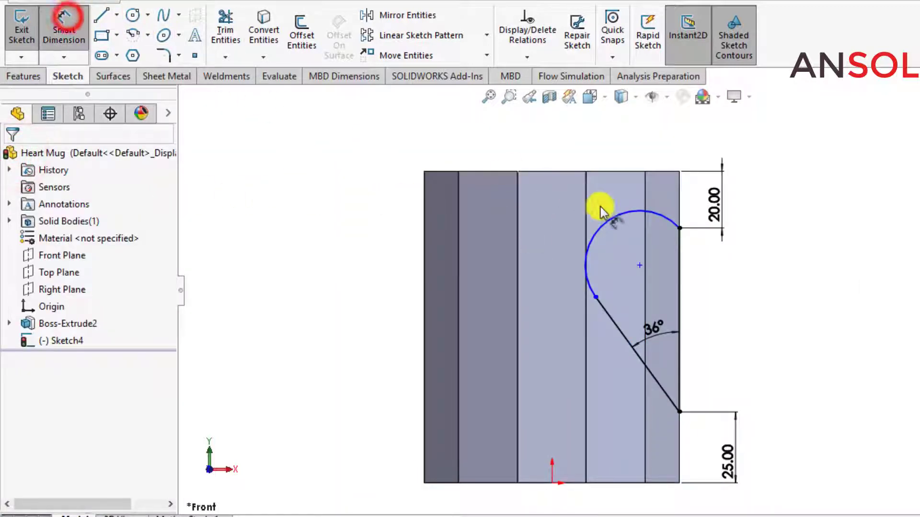
pyautogui.click(614, 217)
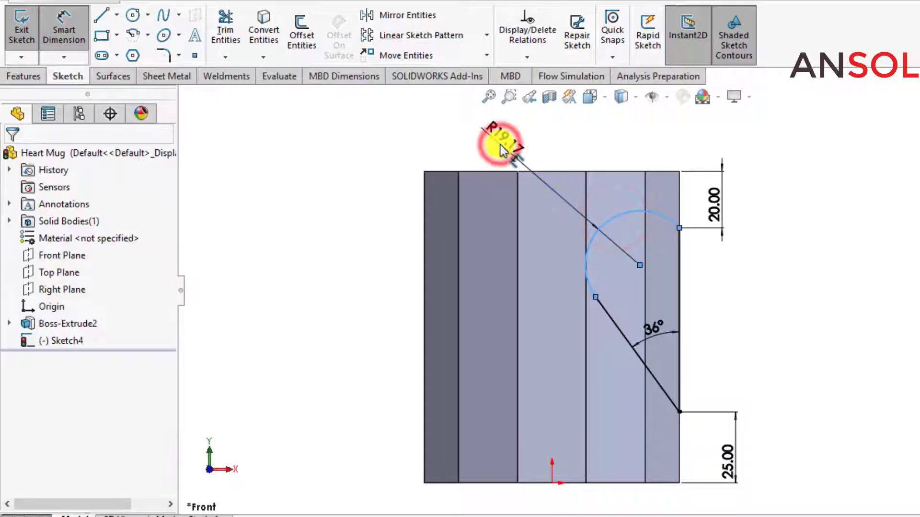
pyautogui.click(501, 145)
pyautogui.write('20')
pyautogui.press('Return')
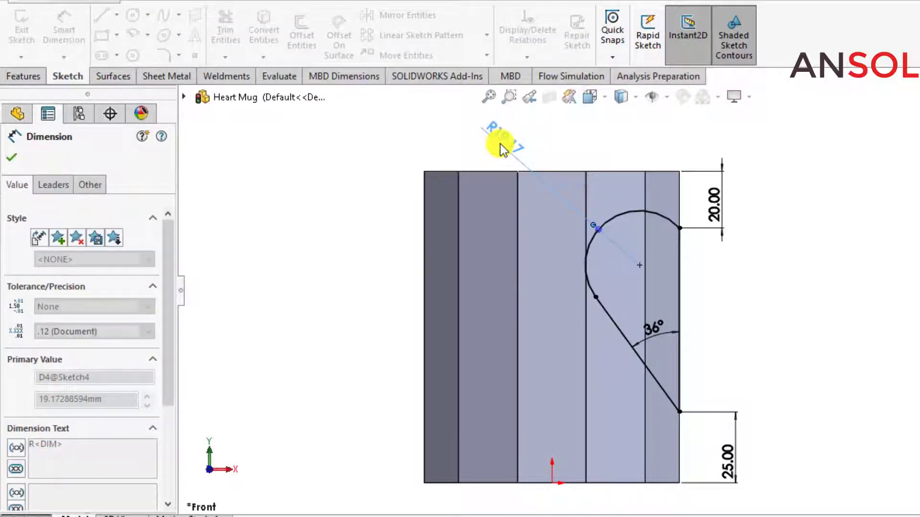
pyautogui.click(13, 152)
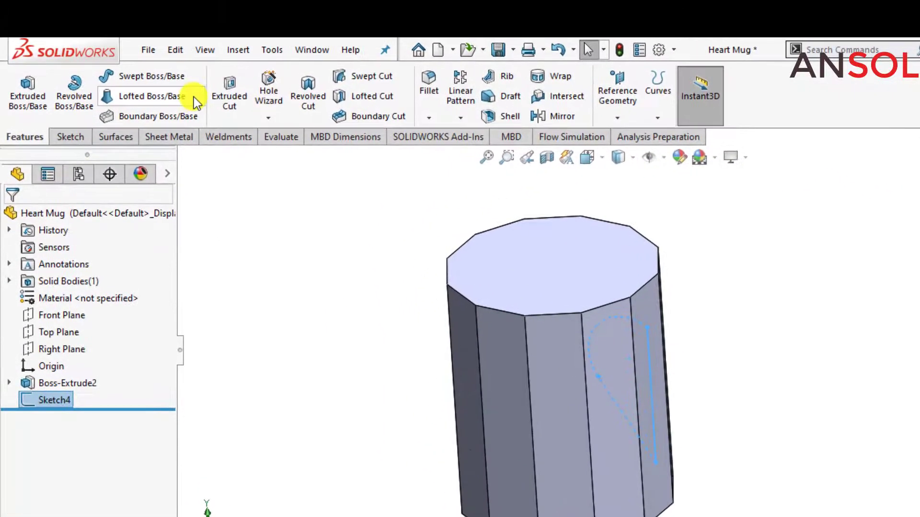
# Cut the half-heart profile out of the body's side with a 110 mm mid-plane Extruded Cut.
pyautogui.click(229, 96)
pyautogui.click(68, 310)
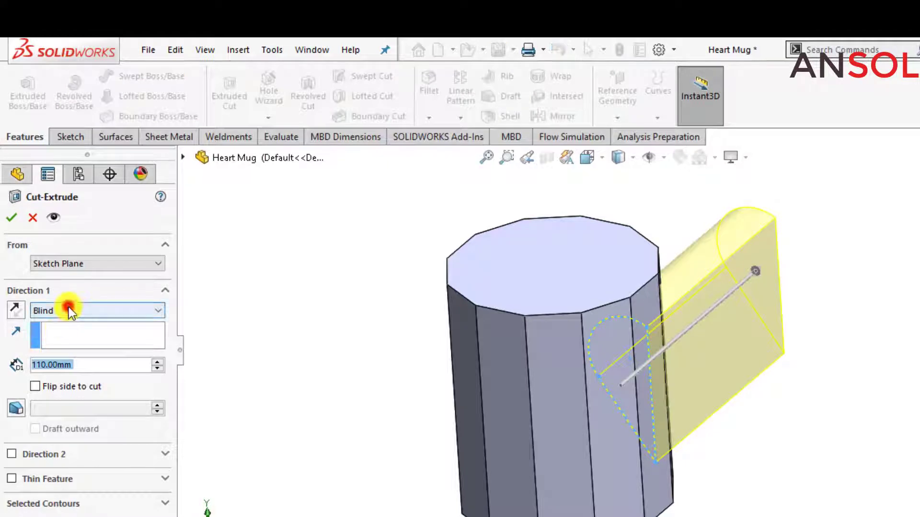
pyautogui.click(58, 405)
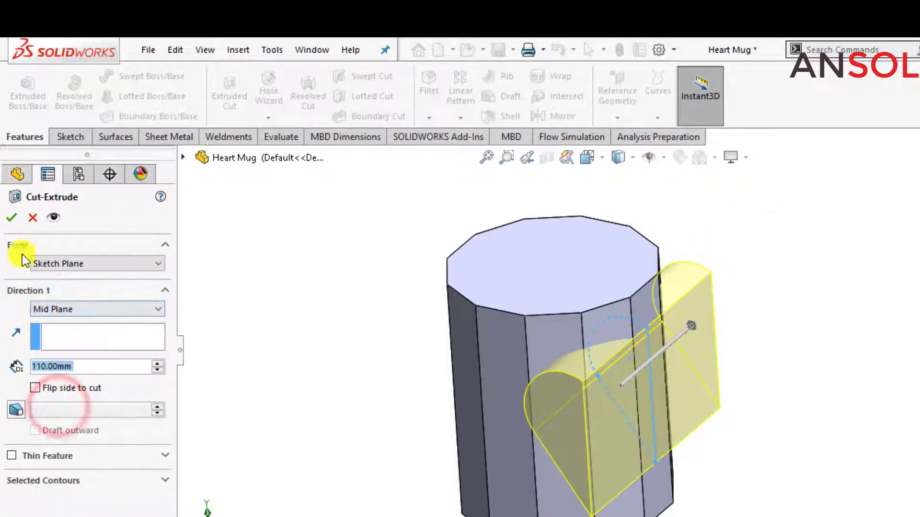
pyautogui.click(13, 220)
# Try a 20 mm fillet on the lower outer edge of the half-heart cut and undo it.
pyautogui.moveTo(329, 293); pyautogui.dragTo(423, 290, button='middle')
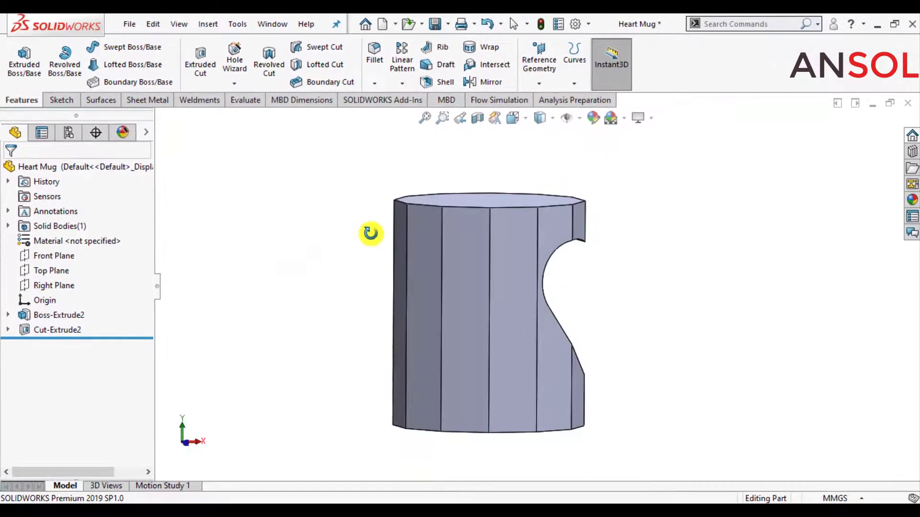
pyautogui.moveTo(370, 234); pyautogui.dragTo(337, 224, button='middle')
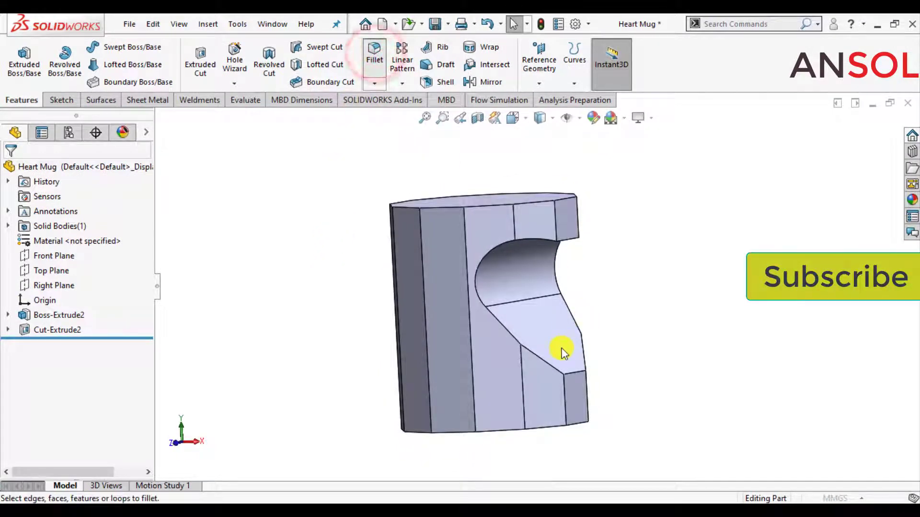
pyautogui.click(574, 374)
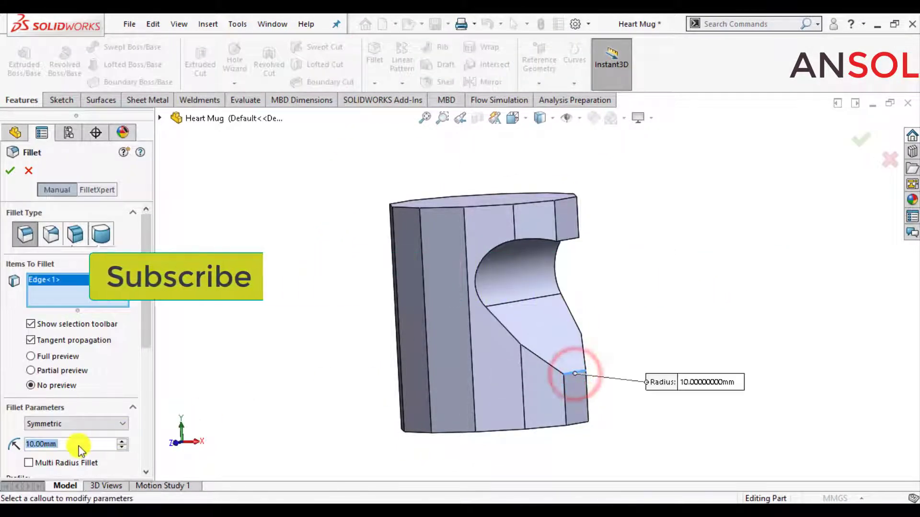
pyautogui.write('20')
pyautogui.press('Return')
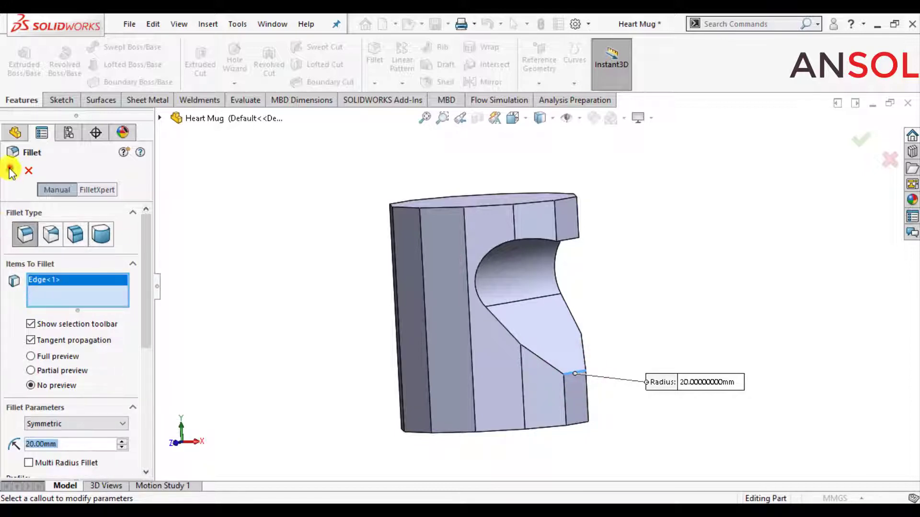
pyautogui.moveTo(304, 258); pyautogui.dragTo(327, 306, button='middle')
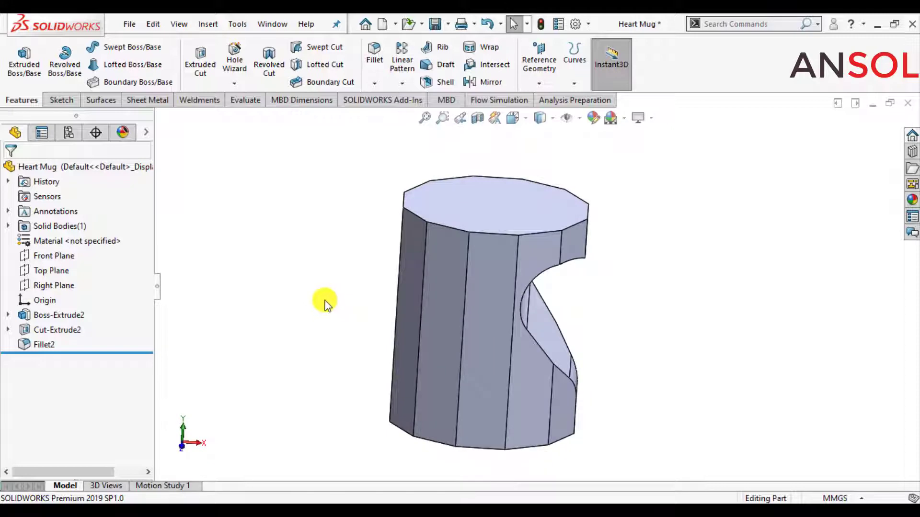
pyautogui.hotkey('ctrl', 'z')
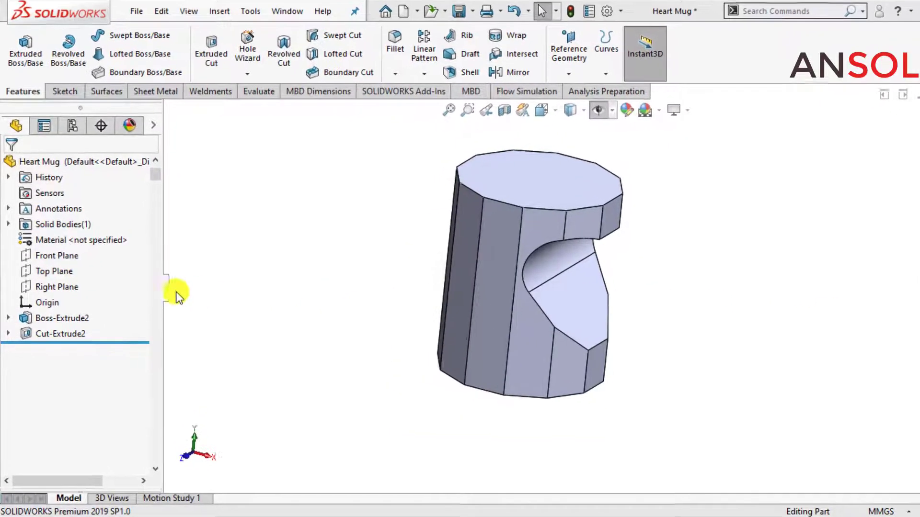
# Start a new sketch on the Front Plane, viewed face-on.
pyautogui.click(30, 256)
pyautogui.click(124, 237)
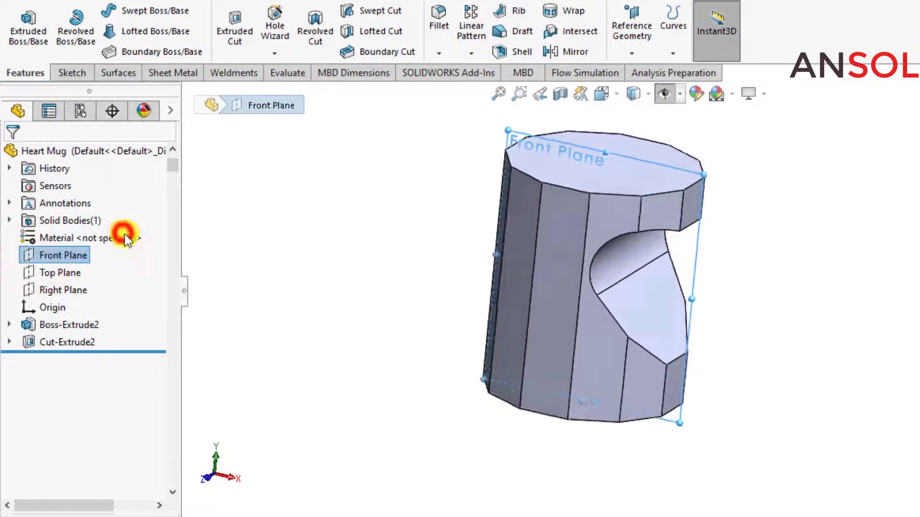
pyautogui.click(314, 260)
pyautogui.click(53, 256)
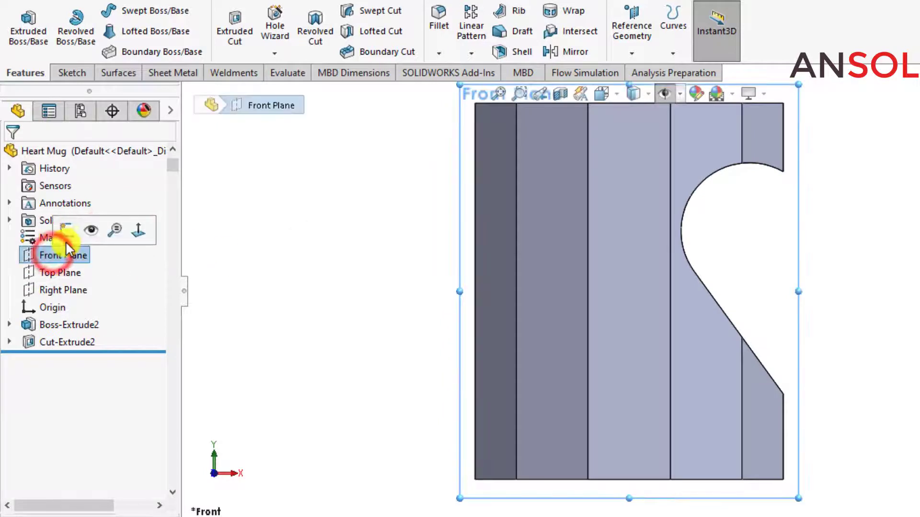
pyautogui.click(69, 234)
pyautogui.click(317, 280)
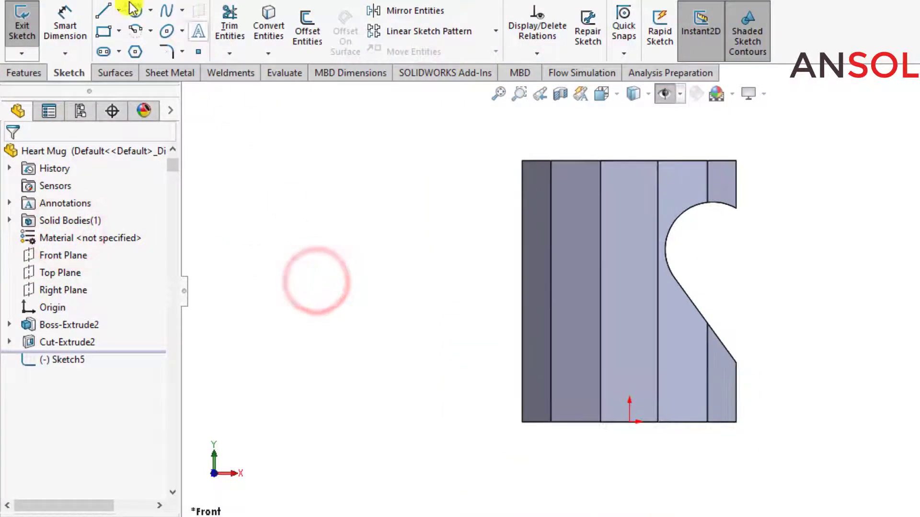
# Sketch a vertical centerline from the upper end of the half-heart cut down to the body's bottom corner.
pyautogui.click(120, 15)
pyautogui.click(117, 53)
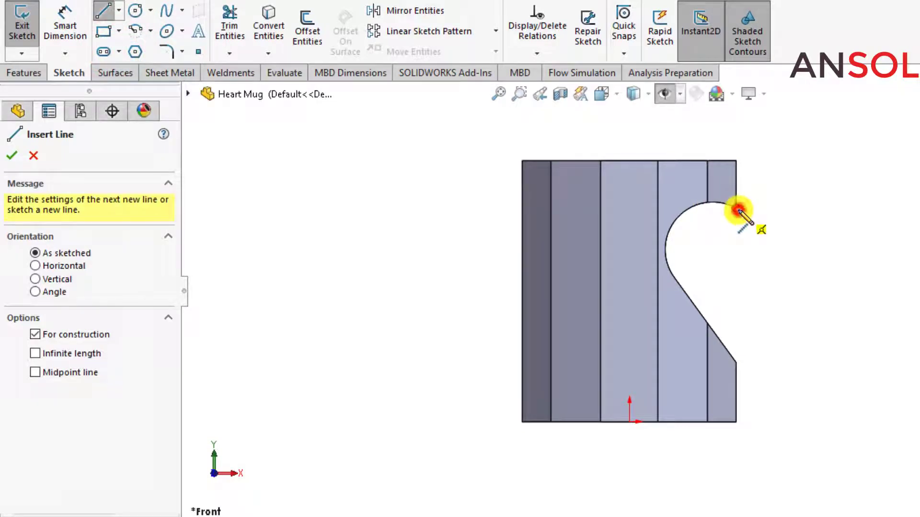
pyautogui.click(738, 210)
pyautogui.click(736, 423)
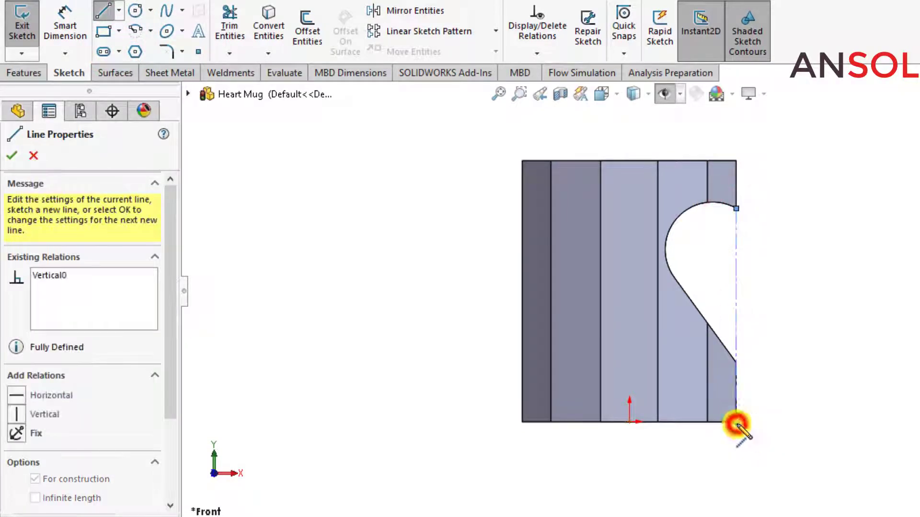
pyautogui.press('Escape')
pyautogui.scroll(-1, 842, 276)
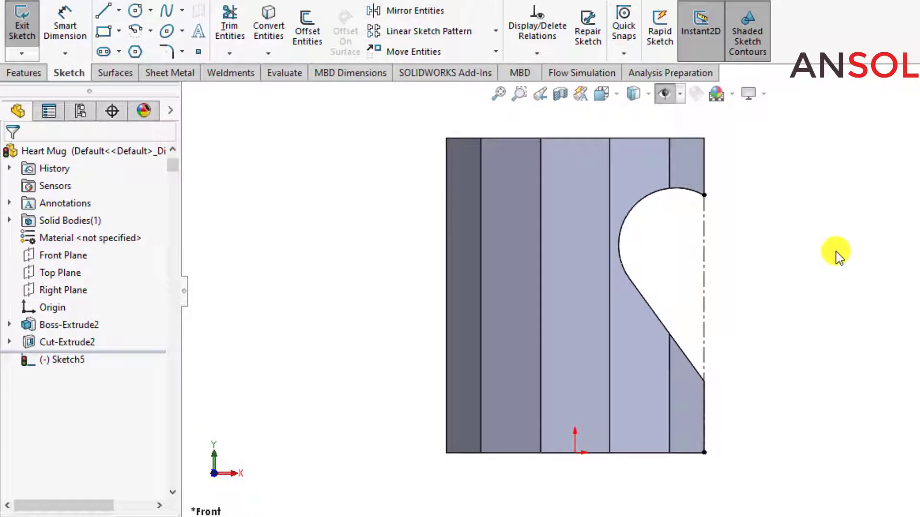
# Offset the cut's arc and sloping edges 2.5 mm into the body as construction geometry.
pyautogui.click(269, 21)
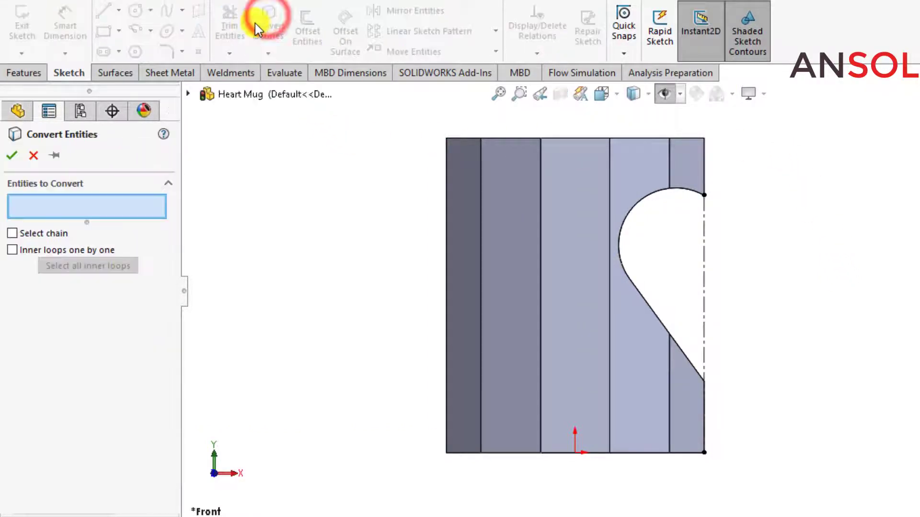
pyautogui.click(38, 161)
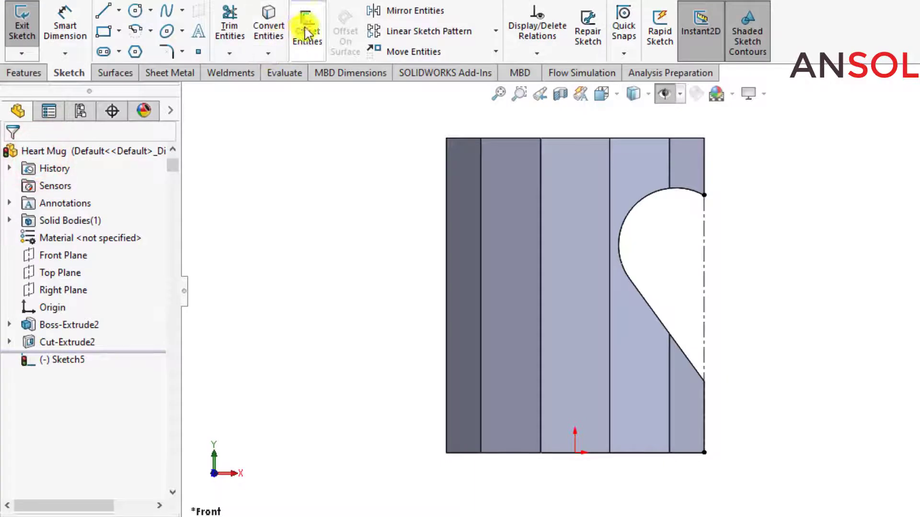
pyautogui.click(307, 32)
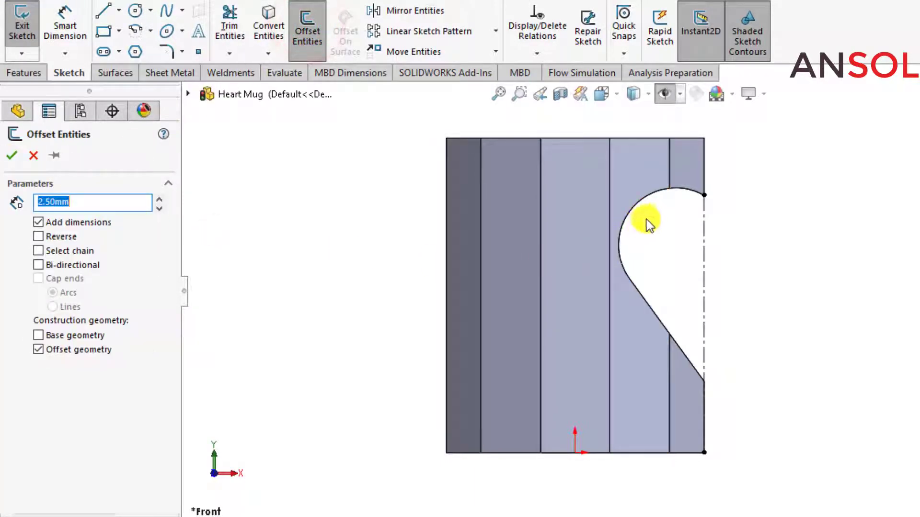
pyautogui.click(644, 200)
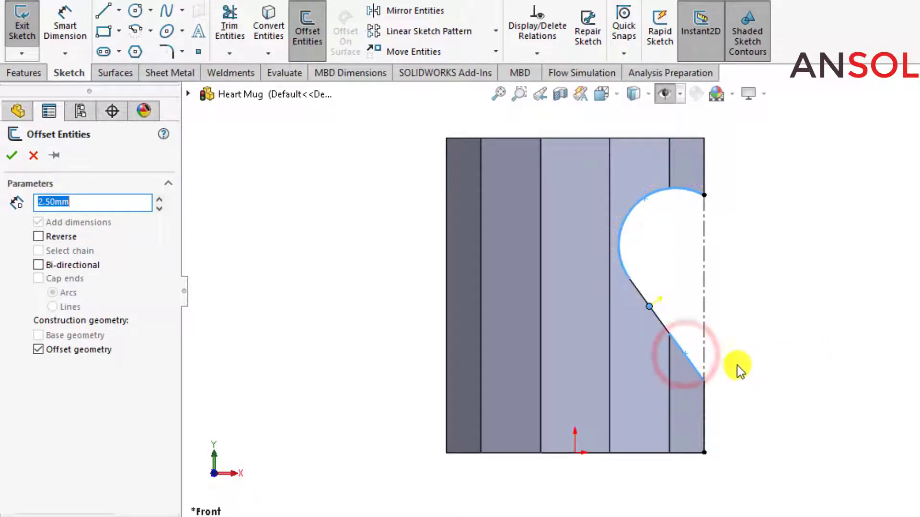
pyautogui.scroll(-2, 735, 369)
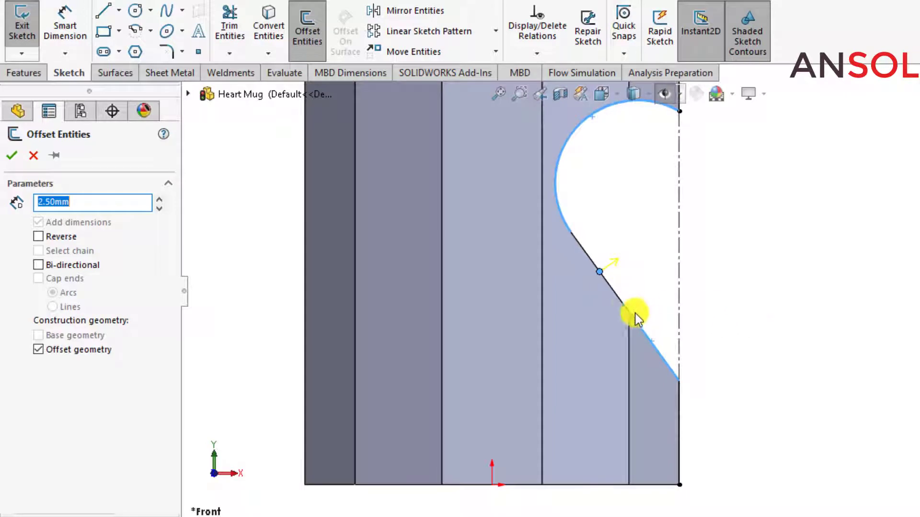
pyautogui.click(617, 294)
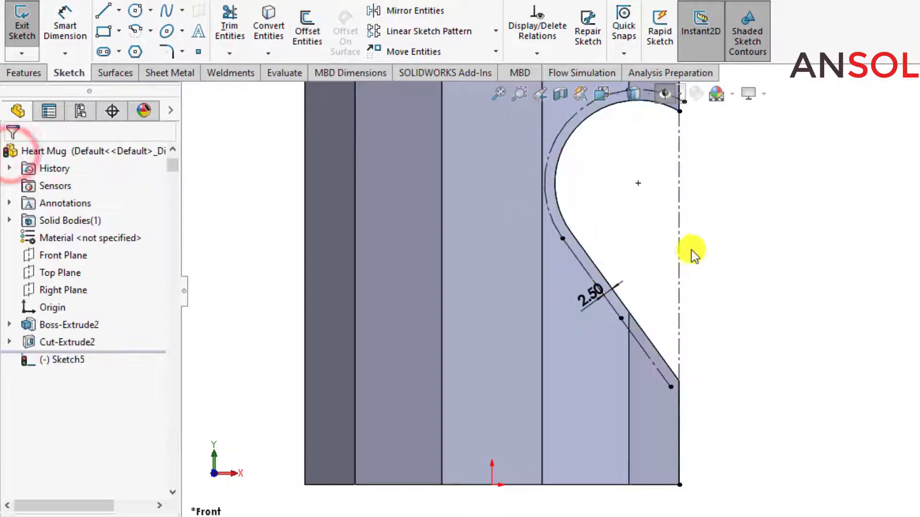
# Mirror the offset arcs and lines about the vertical centerline to outline the full heart.
pyautogui.scroll(2, 751, 264)
pyautogui.scroll(-3, 686, 165)
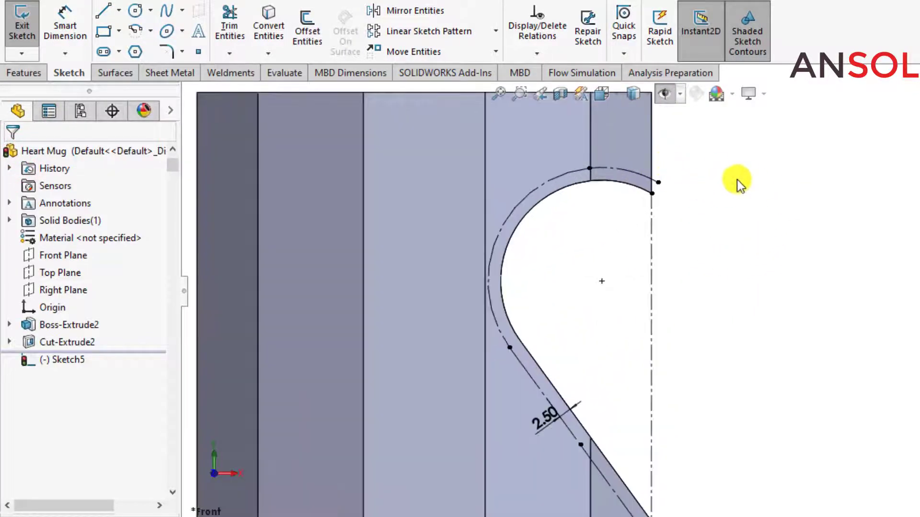
pyautogui.scroll(2, 628, 290)
pyautogui.moveTo(409, 123)
pyautogui.mouseDown()
pyautogui.moveTo(628, 441)
pyautogui.moveTo(640, 483)
pyautogui.moveTo(634, 469)
pyautogui.mouseUp()
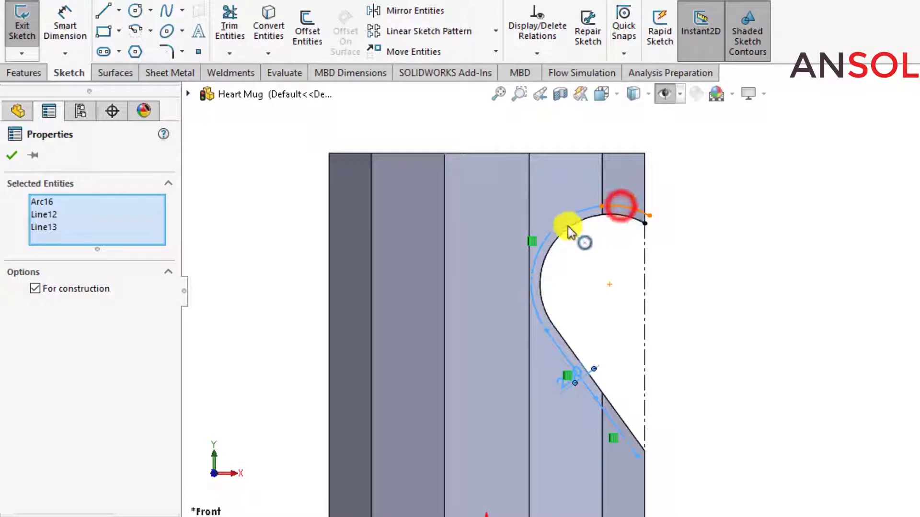
pyautogui.keyDown('ctrl'); pyautogui.click(621, 206); pyautogui.keyUp('ctrl')
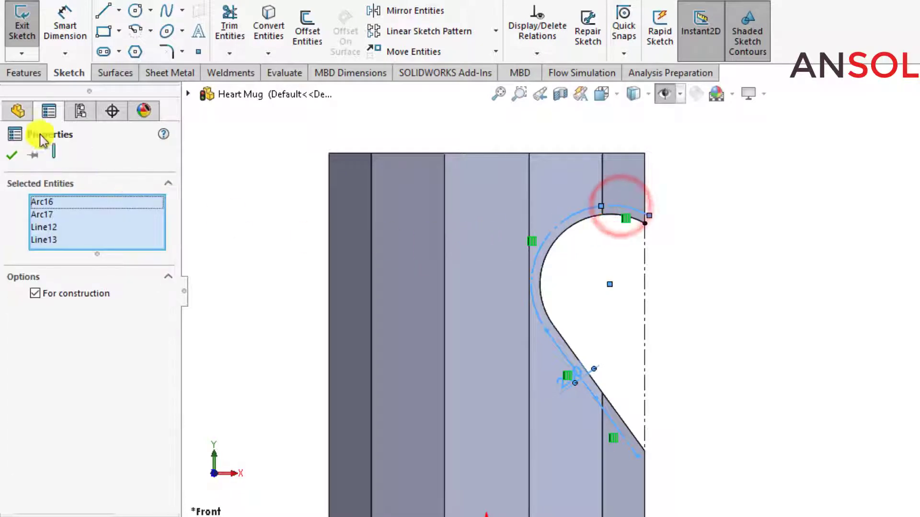
pyautogui.click(410, 10)
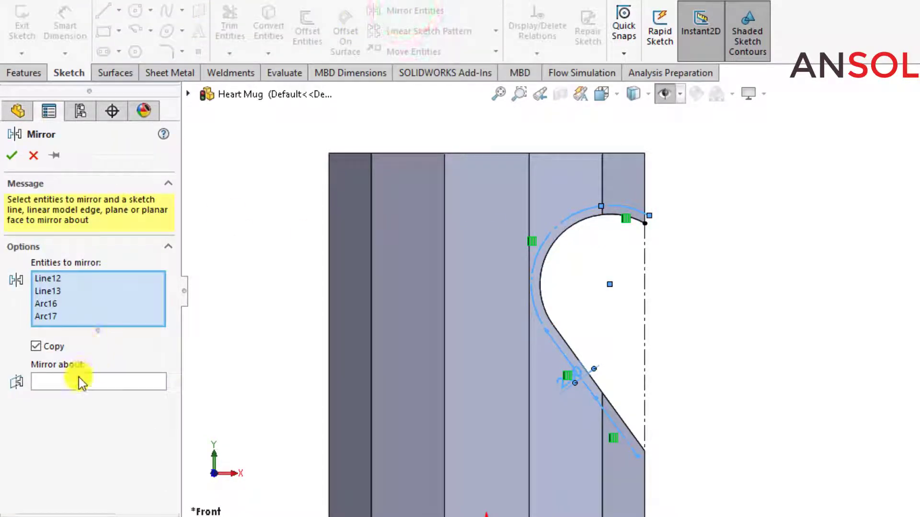
pyautogui.click(82, 382)
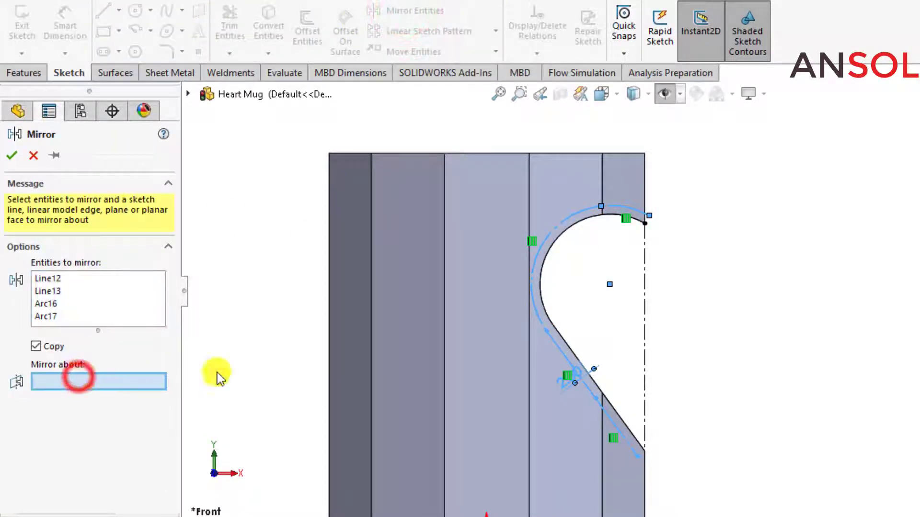
pyautogui.click(644, 294)
pyautogui.click(13, 156)
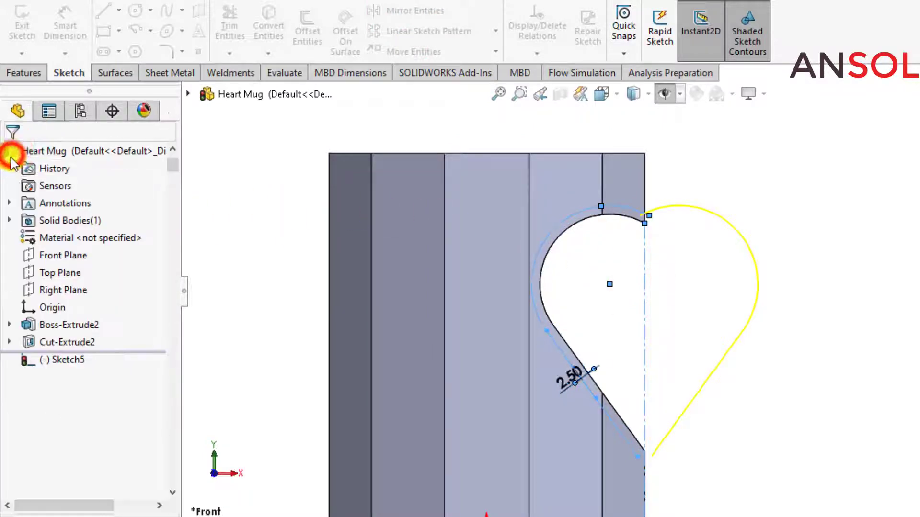
pyautogui.scroll(2, 664, 282)
pyautogui.scroll(-1, 764, 321)
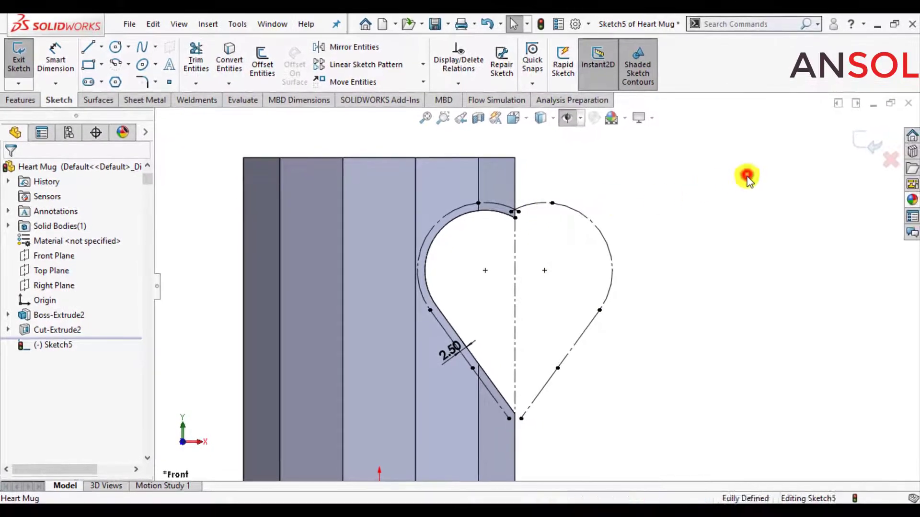
pyautogui.click(748, 177)
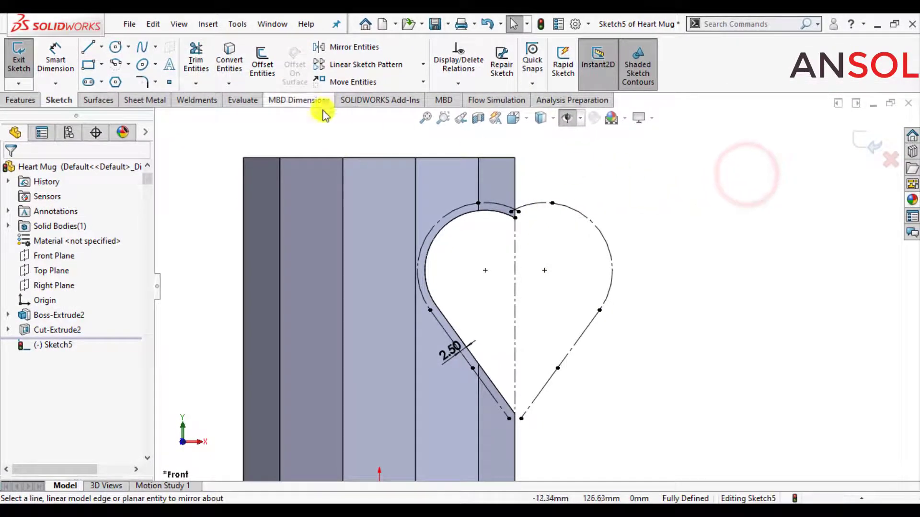
pyautogui.click(196, 60)
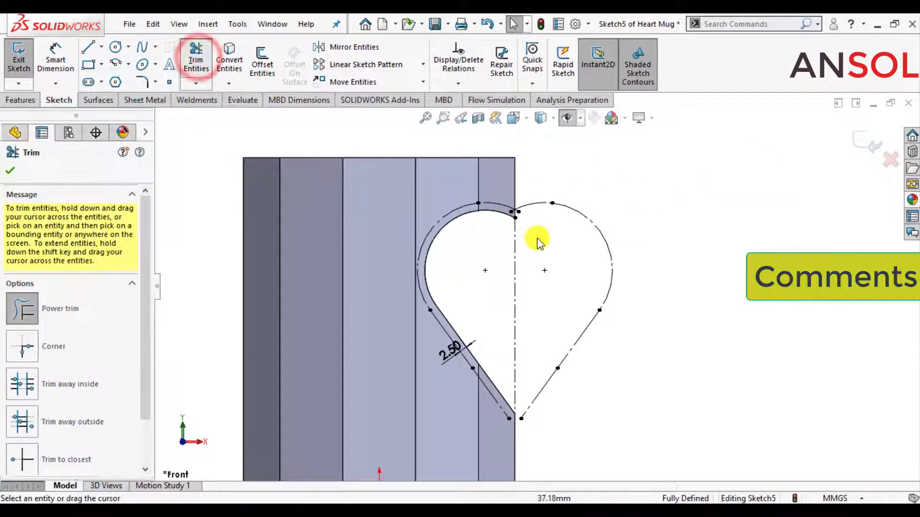
pyautogui.scroll(-5, 537, 239)
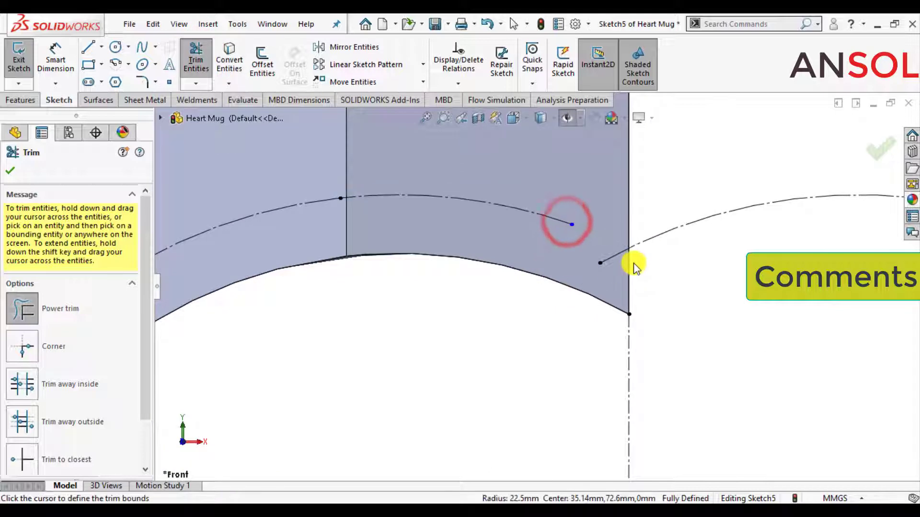
pyautogui.press('Escape')
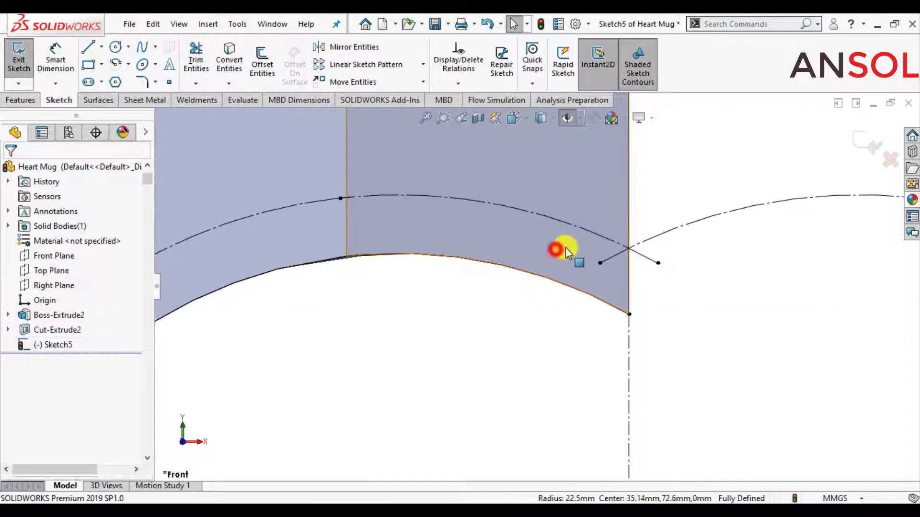
pyautogui.moveTo(565, 248); pyautogui.dragTo(611, 267)
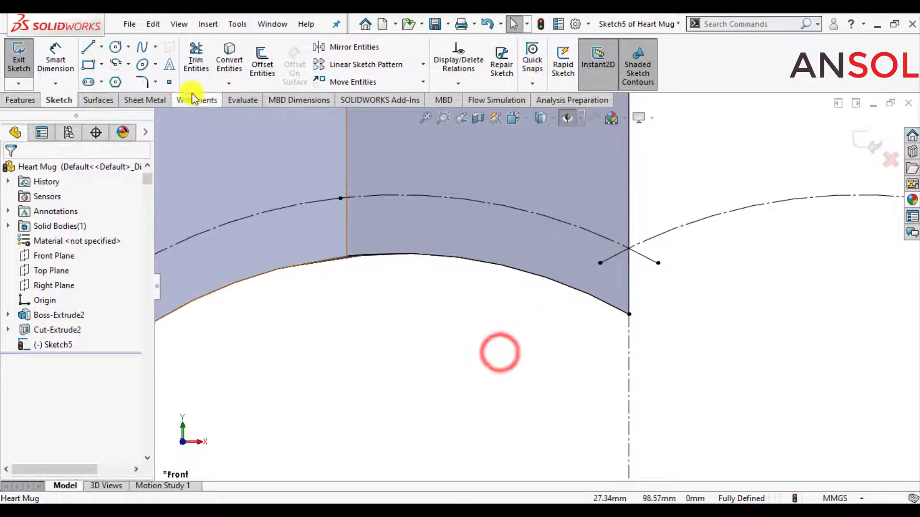
# Trim the two overlapping arc ends that cross at the notch in the heart's upper middle.
pyautogui.click(196, 60)
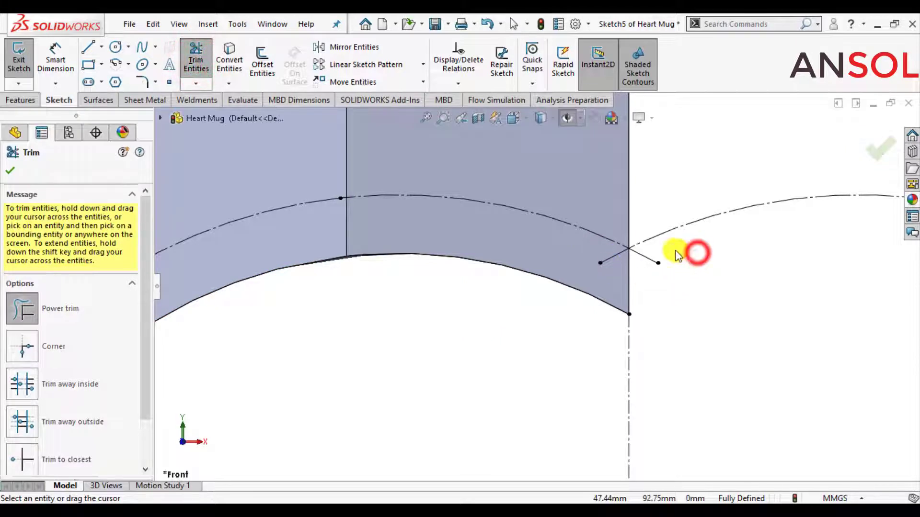
pyautogui.moveTo(677, 256); pyautogui.dragTo(647, 277)
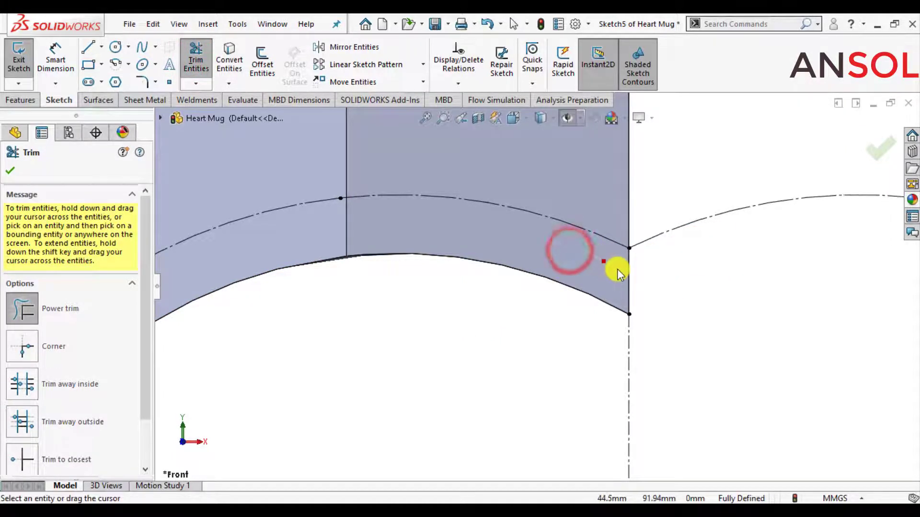
pyautogui.scroll(5, 485, 286)
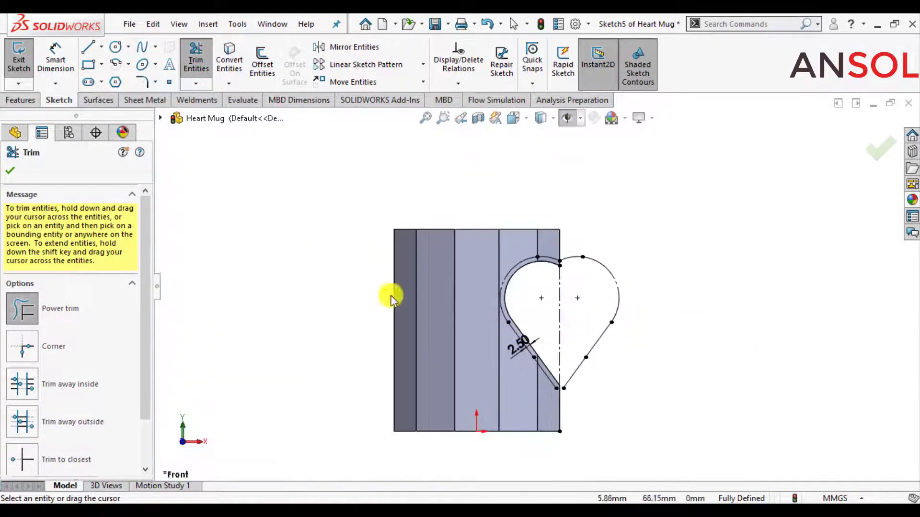
pyautogui.click(11, 173)
pyautogui.scroll(-3, 581, 292)
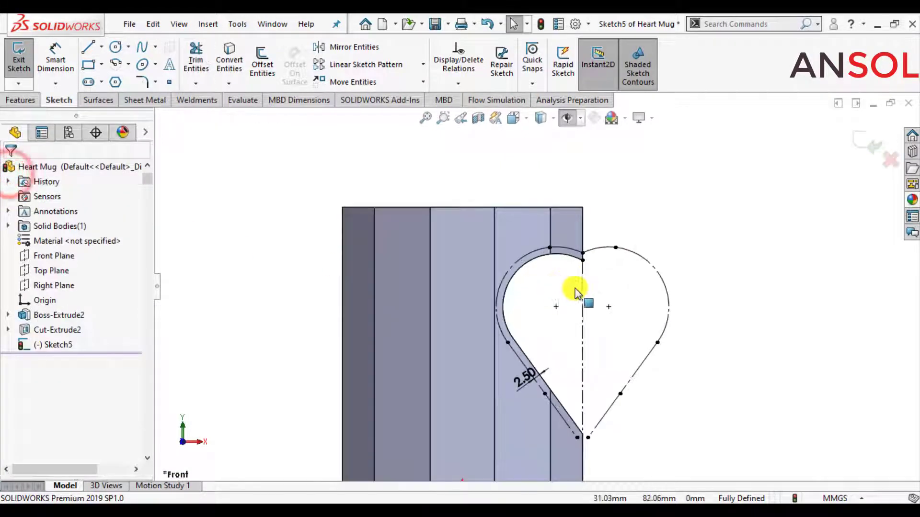
# Convert the mirrored outer half of the heart from construction to solid geometry and exit the sketch.
pyautogui.scroll(2, 740, 316)
pyautogui.scroll(-2, 738, 332)
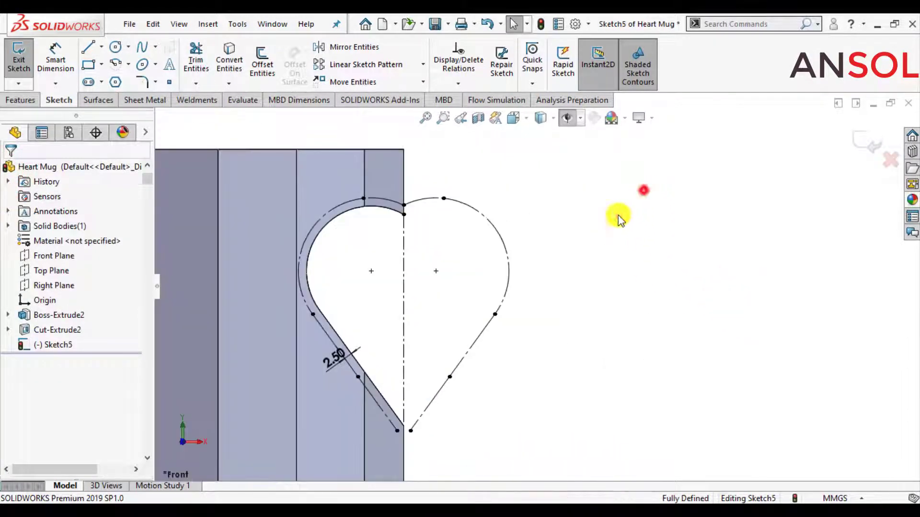
pyautogui.moveTo(619, 219); pyautogui.dragTo(410, 443)
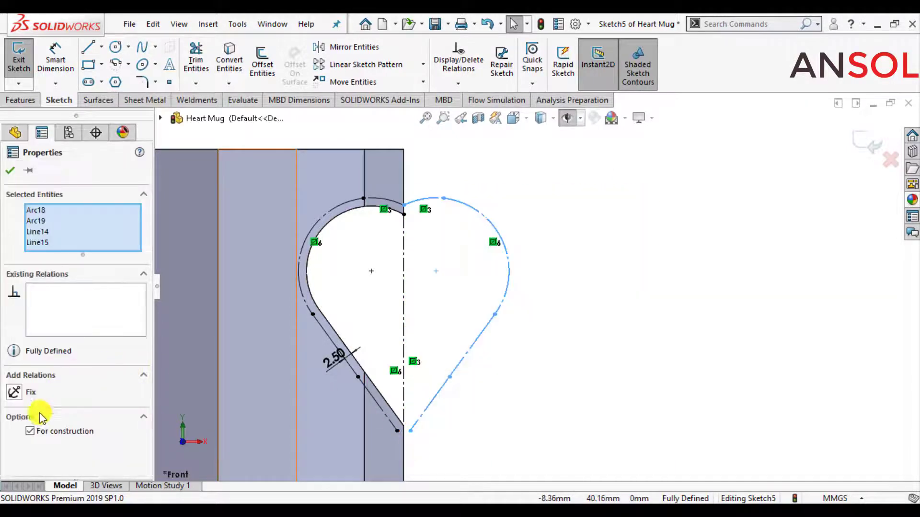
pyautogui.click(10, 172)
pyautogui.scroll(3, 596, 290)
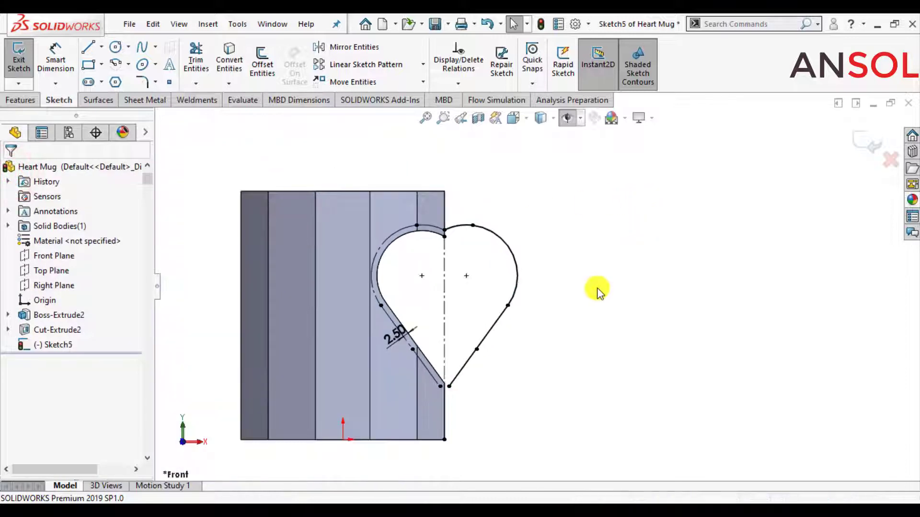
pyautogui.scroll(-2, 546, 307)
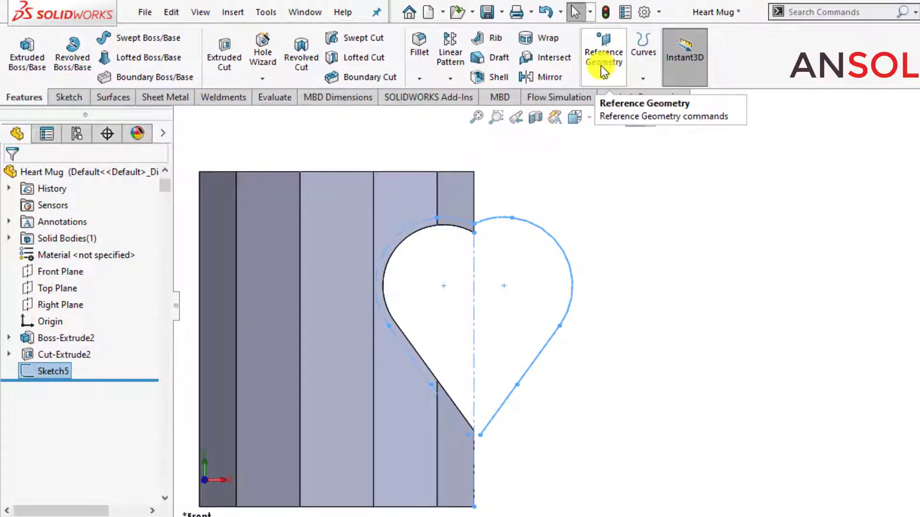
pyautogui.click(678, 241)
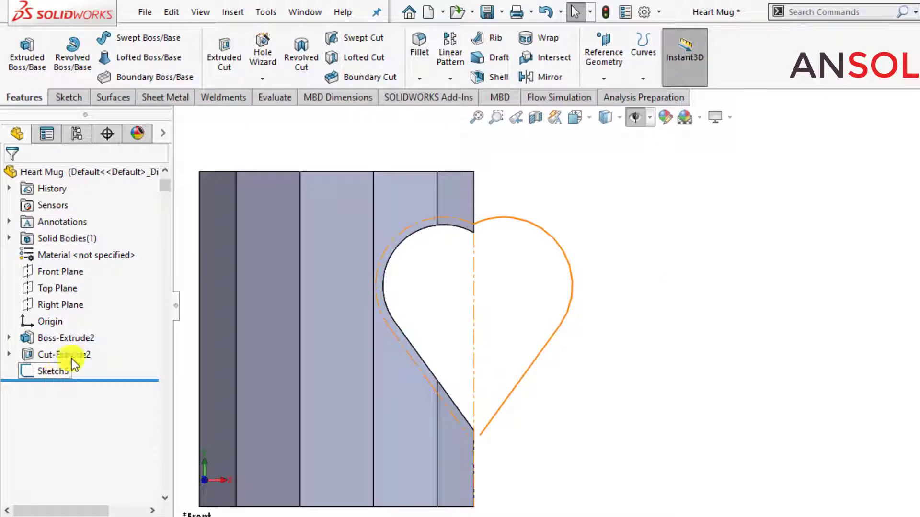
pyautogui.click(602, 52)
pyautogui.click(615, 98)
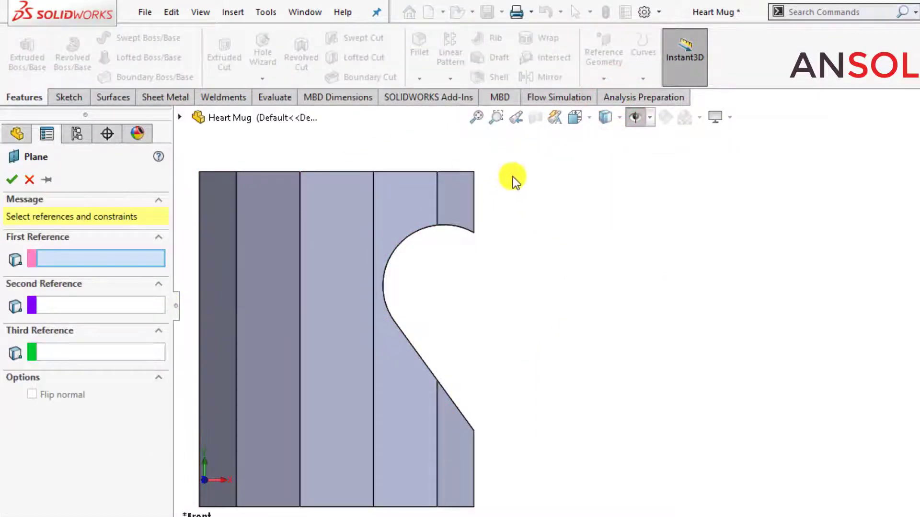
pyautogui.click(180, 116)
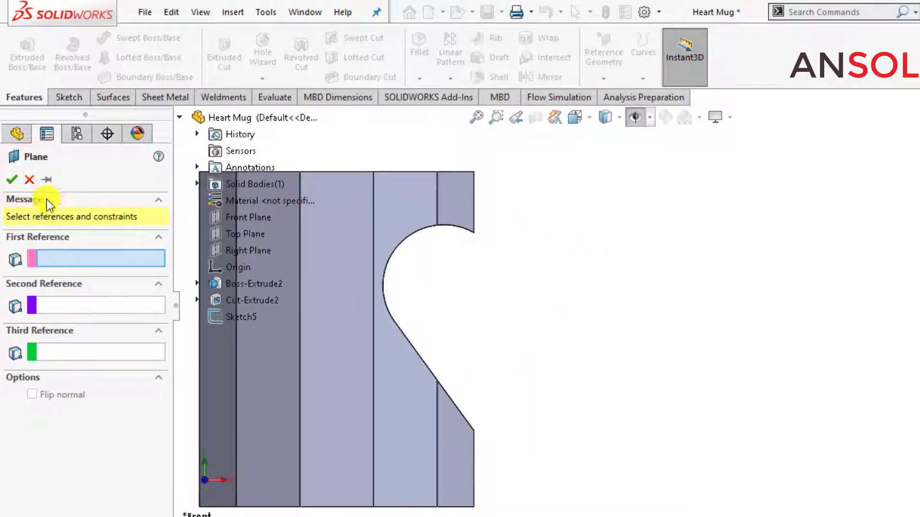
pyautogui.click(32, 179)
pyautogui.click(629, 225)
pyautogui.scroll(3, 646, 260)
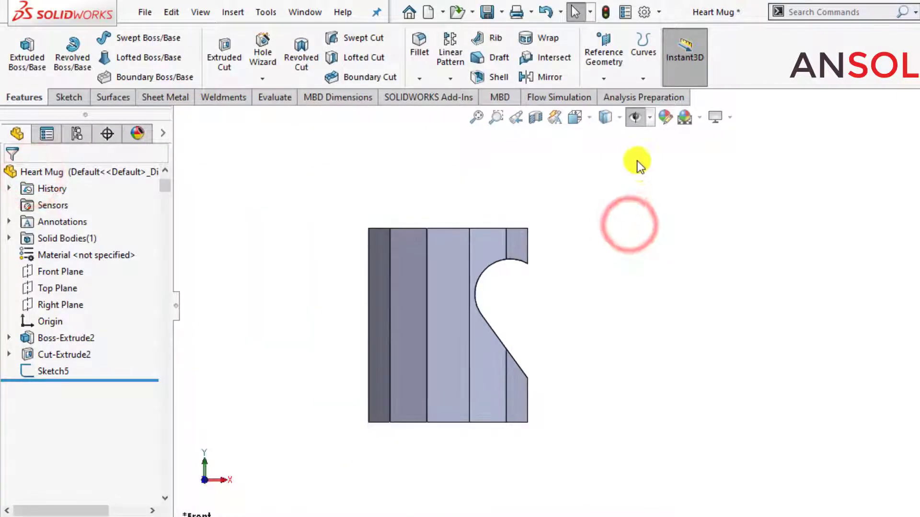
# Turn on the display of hidden sketches and create a reference plane coincident with the heart's upper notch point and perpendicular to the mirrored arc.
pyautogui.click(637, 118)
pyautogui.scroll(-3, 561, 250)
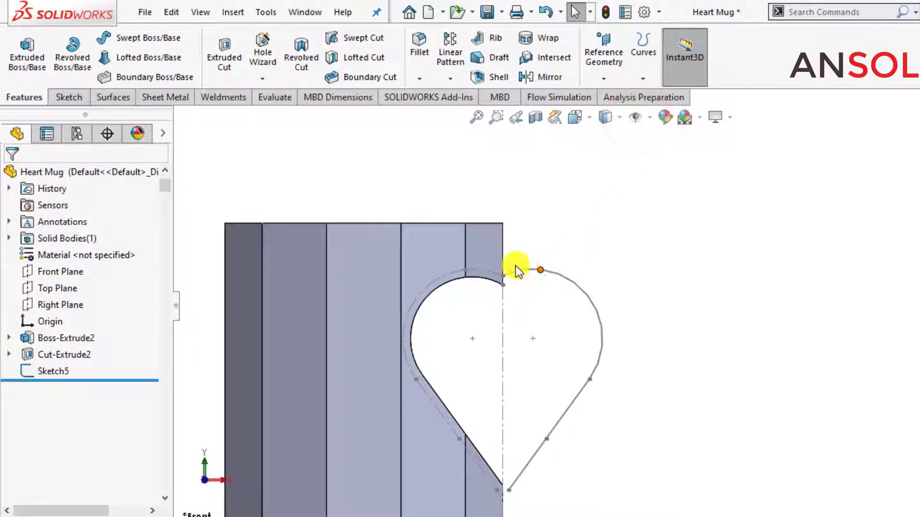
pyautogui.click(605, 57)
pyautogui.click(600, 100)
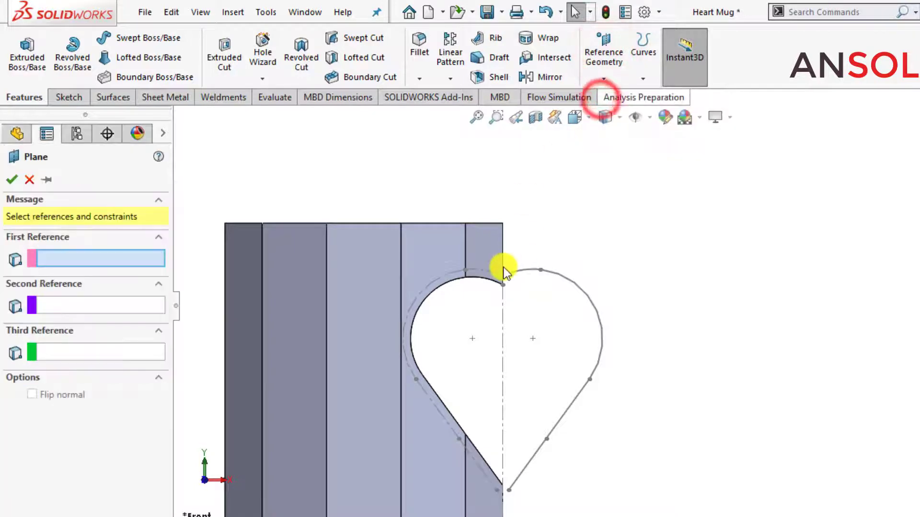
pyautogui.scroll(-3, 504, 310)
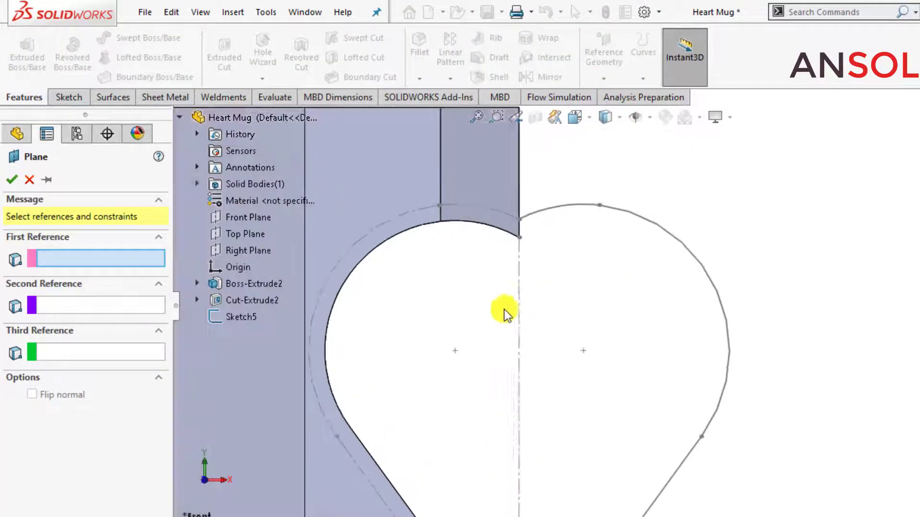
pyautogui.click(520, 220)
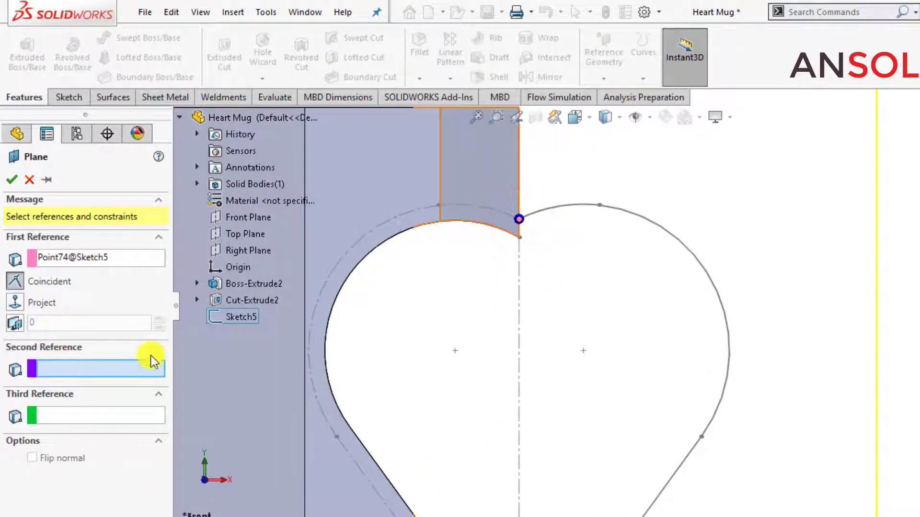
pyautogui.click(534, 214)
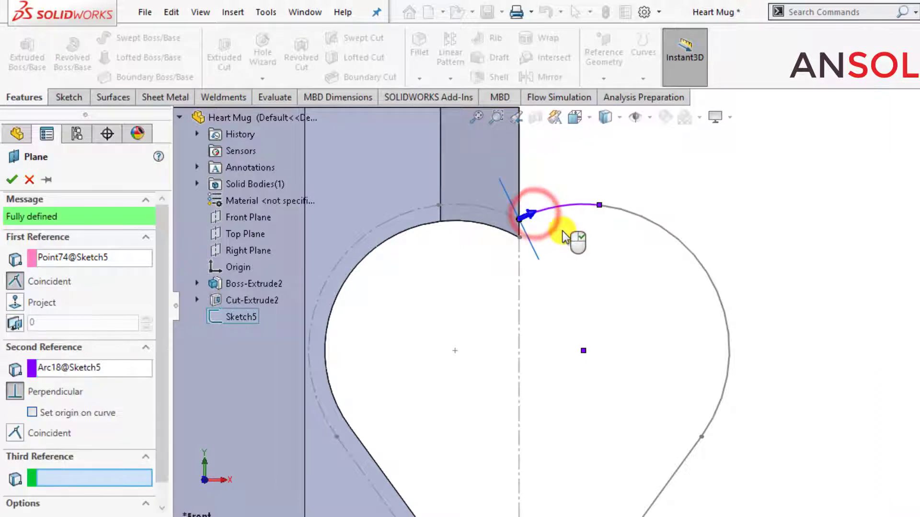
pyautogui.moveTo(596, 266); pyautogui.dragTo(582, 289, button='middle')
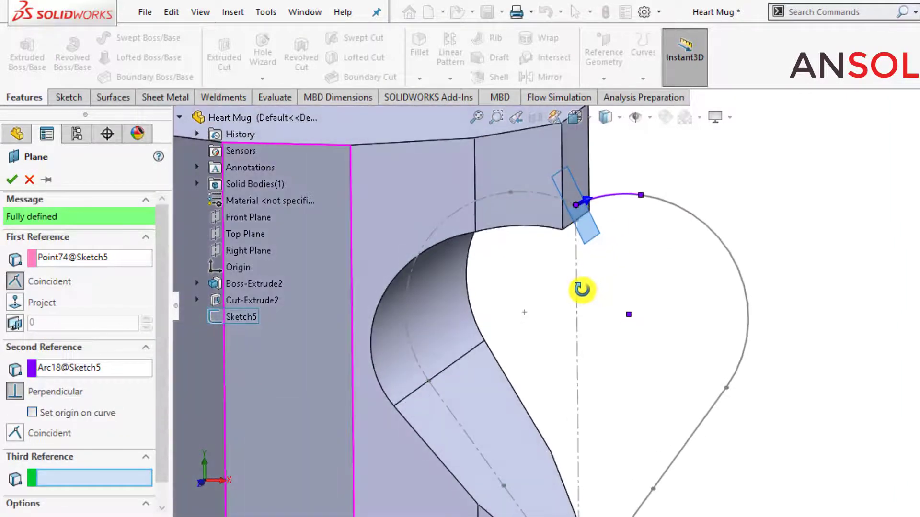
pyautogui.click(13, 179)
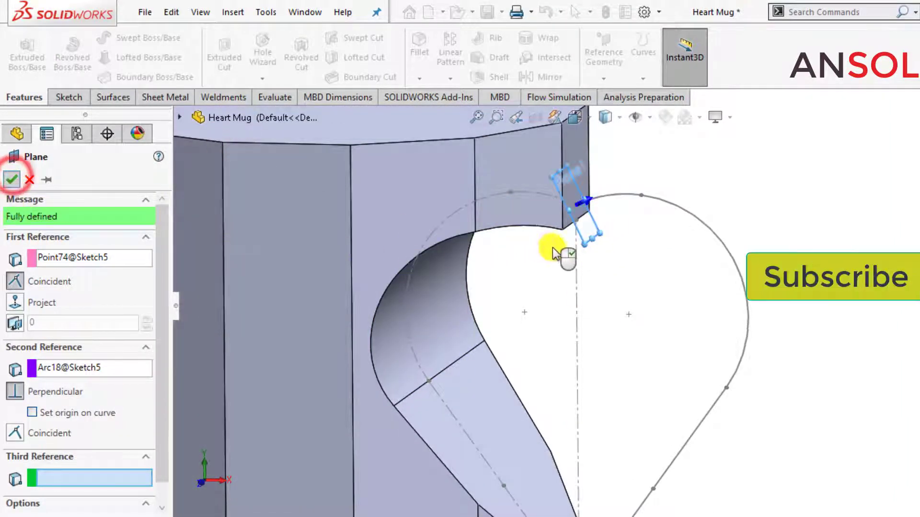
pyautogui.click(831, 213)
# Start a new sketch on the new reference plane, viewed face-on and zoomed to the upper edge of the cut.
pyautogui.scroll(3, 832, 213)
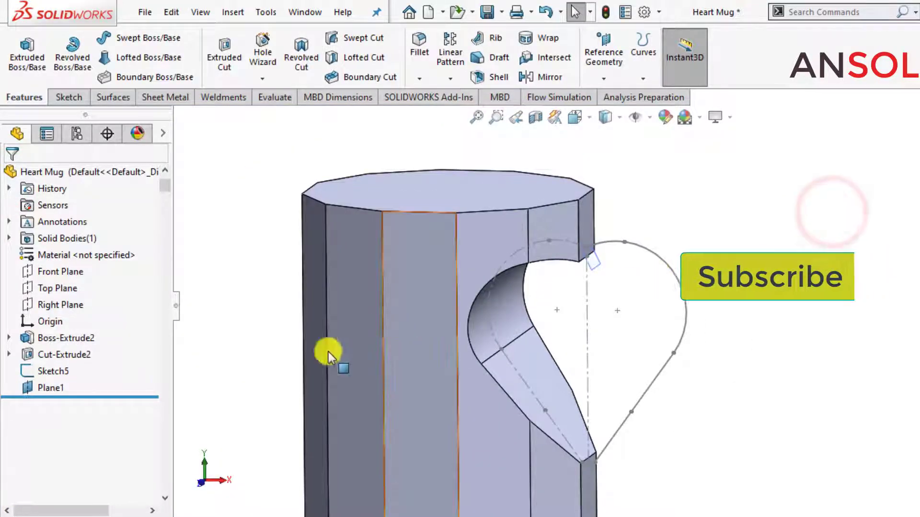
pyautogui.click(53, 387)
pyautogui.click(137, 365)
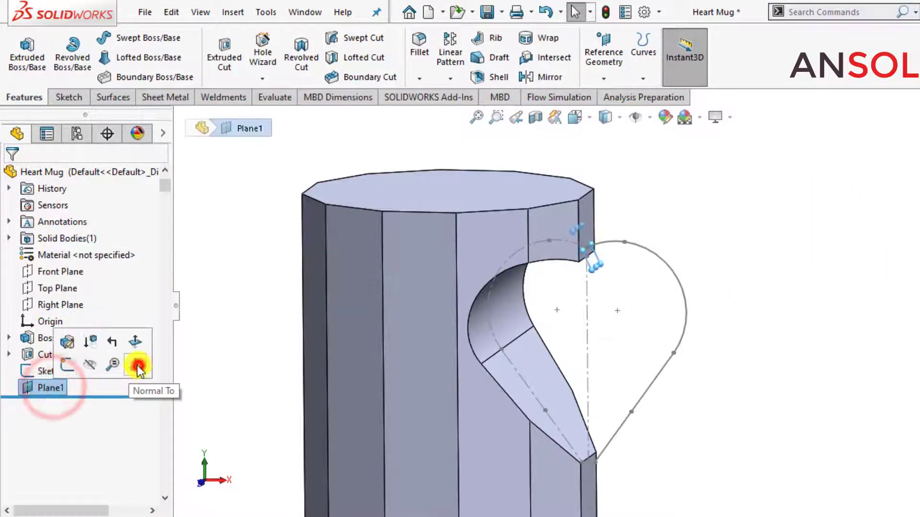
pyautogui.click(46, 388)
pyautogui.click(61, 372)
pyautogui.scroll(-5, 581, 249)
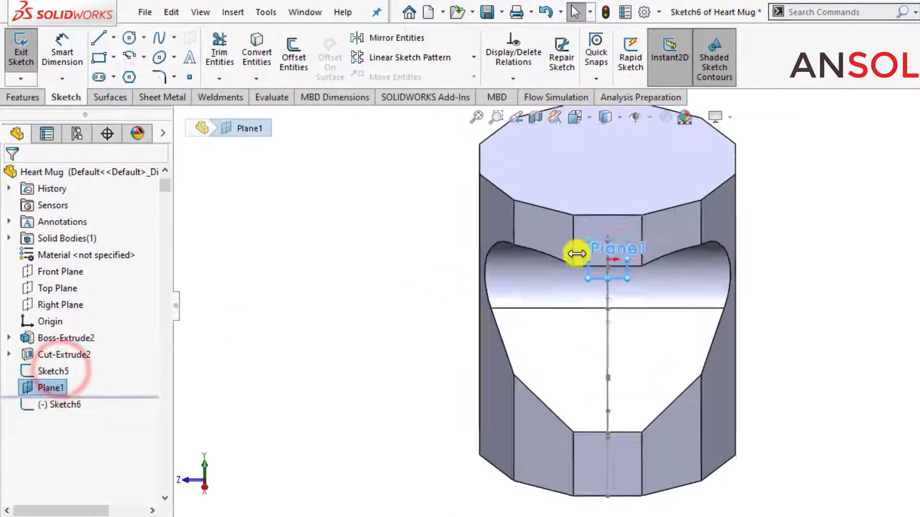
pyautogui.scroll(-2, 870, 282)
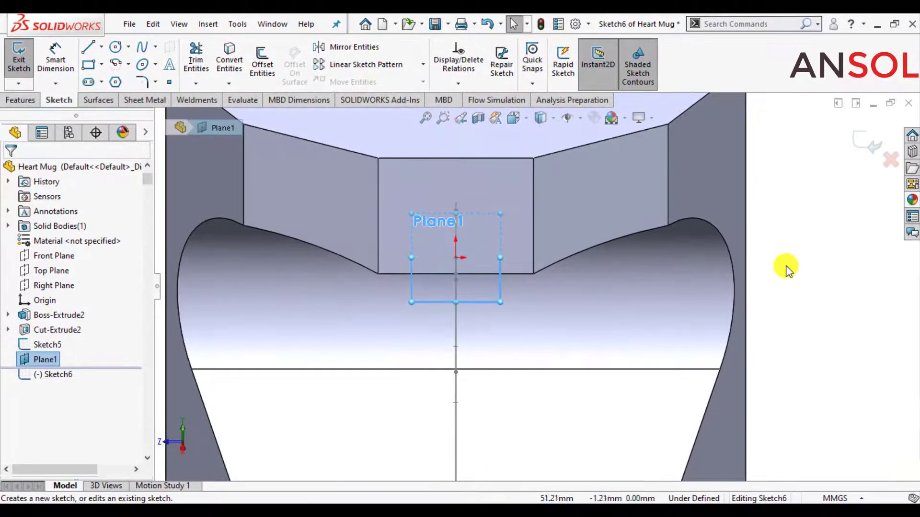
pyautogui.click(827, 270)
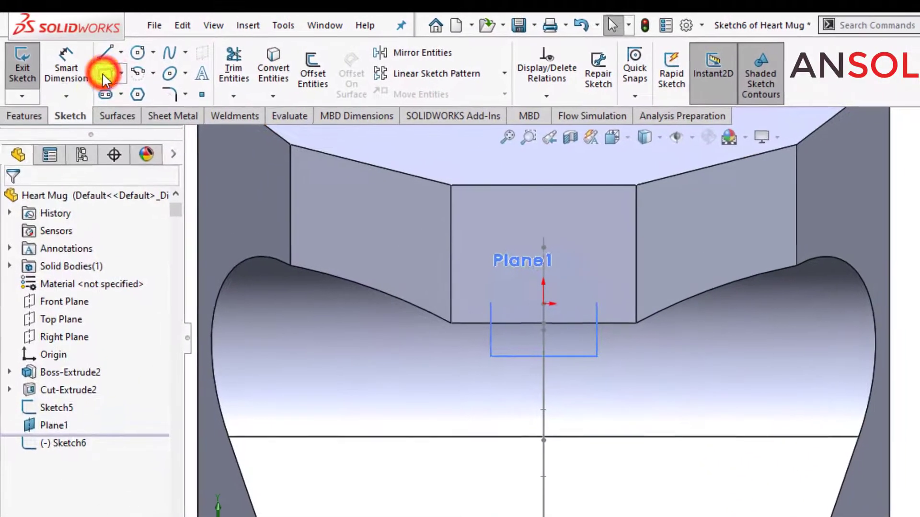
# Sketch a center rectangle centered on the sketch origin, just above the cut's edge on the middle facet.
pyautogui.click(88, 67)
pyautogui.click(75, 266)
pyautogui.scroll(3, 383, 307)
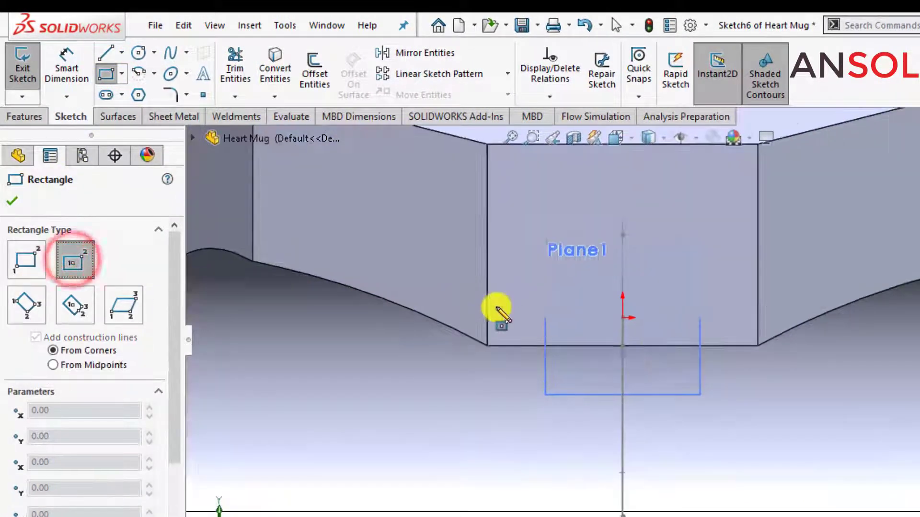
pyautogui.click(622, 318)
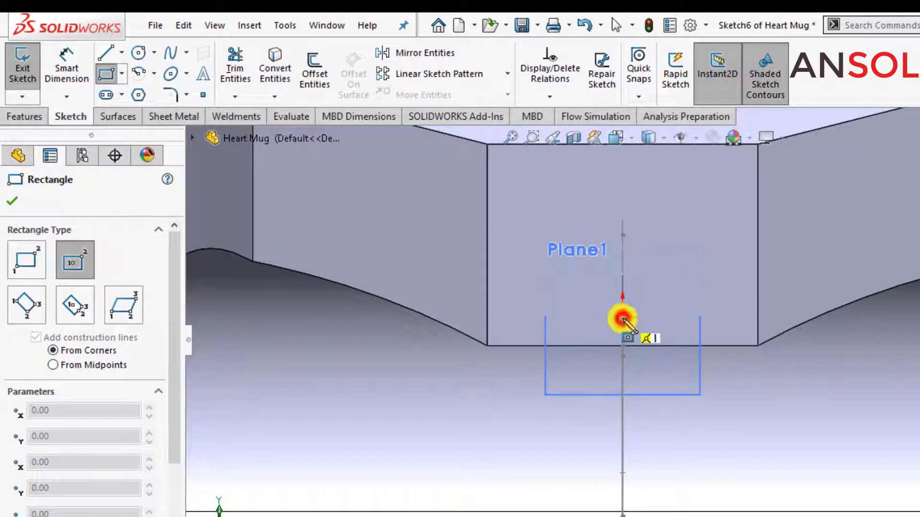
pyautogui.click(542, 298)
pyautogui.press('Escape')
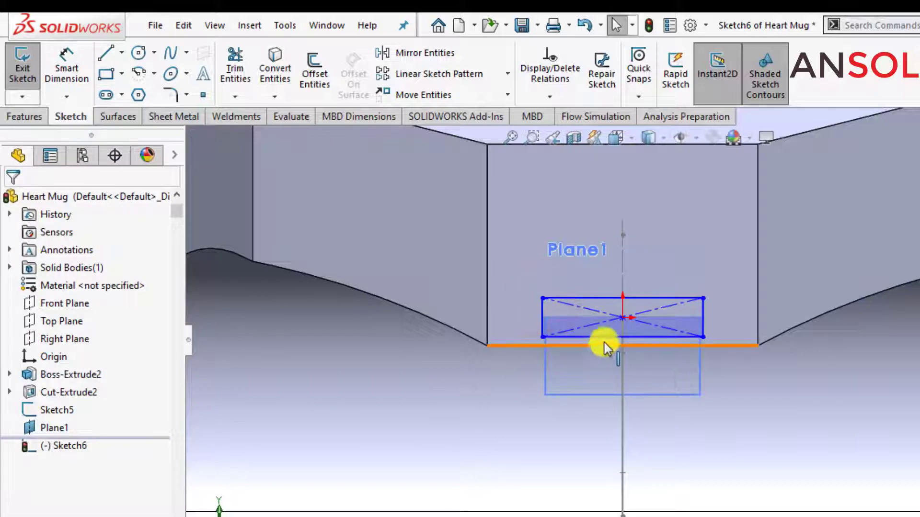
# Make the rectangle's lower side collinear with the lower edge of the body's middle facet.
pyautogui.click(603, 336)
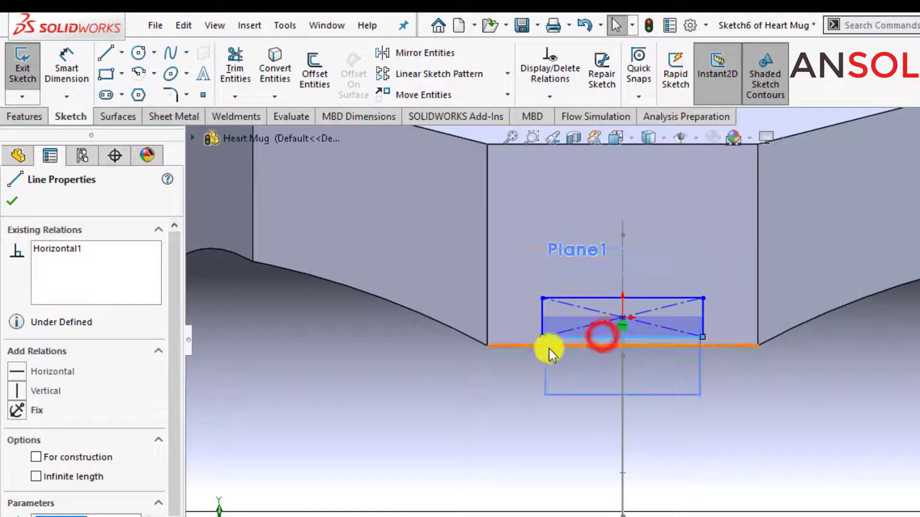
pyautogui.keyDown('ctrl'); pyautogui.click(510, 346); pyautogui.keyUp('ctrl')
pyautogui.click(559, 276)
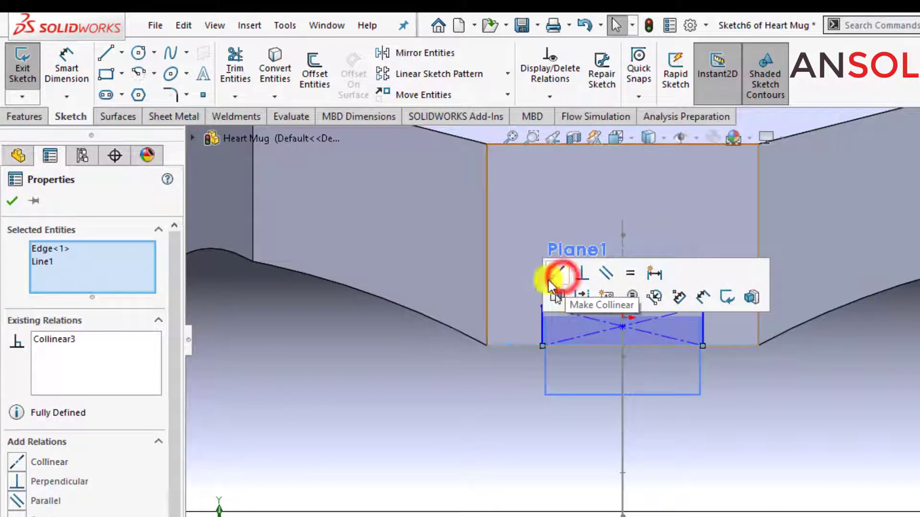
pyautogui.click(13, 201)
# Dimension the handle profile rectangle to 5 mm high and 15 mm wide.
pyautogui.click(66, 62)
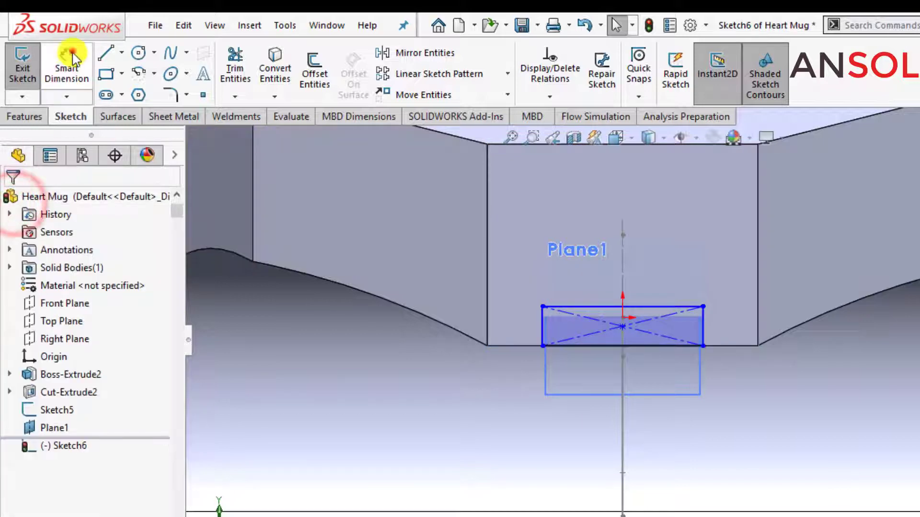
pyautogui.scroll(-3, 604, 343)
pyautogui.click(494, 320)
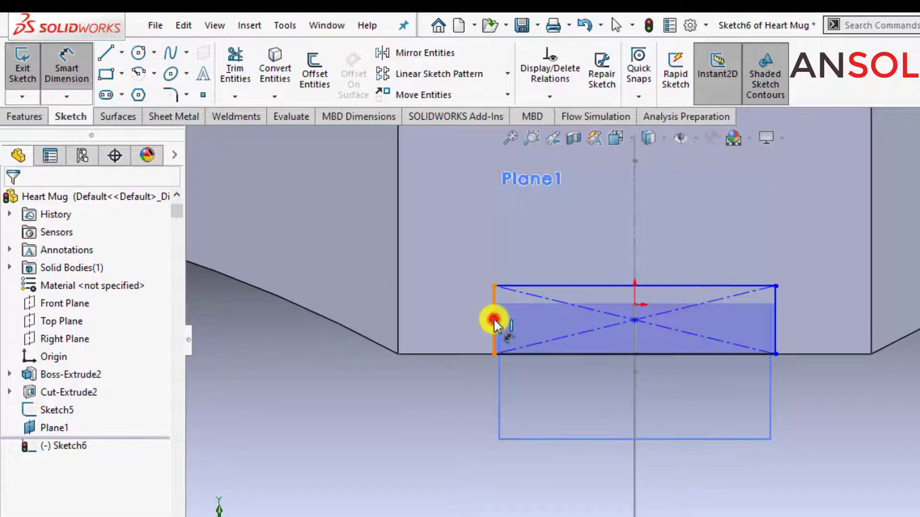
pyautogui.click(435, 427)
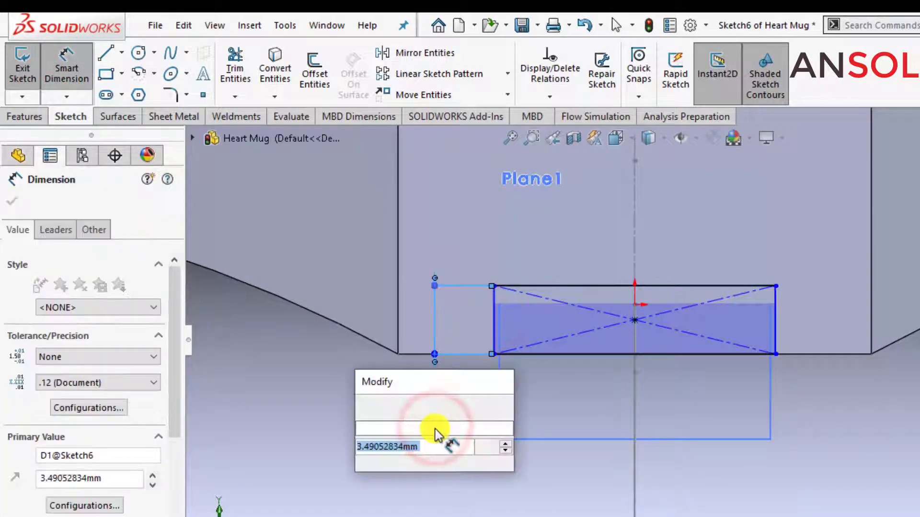
pyautogui.press('Return')
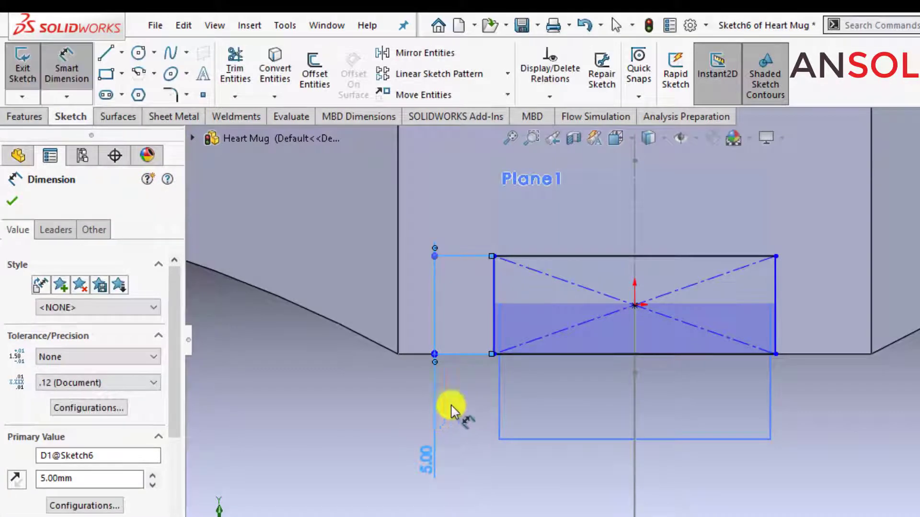
pyautogui.click(581, 258)
pyautogui.click(597, 221)
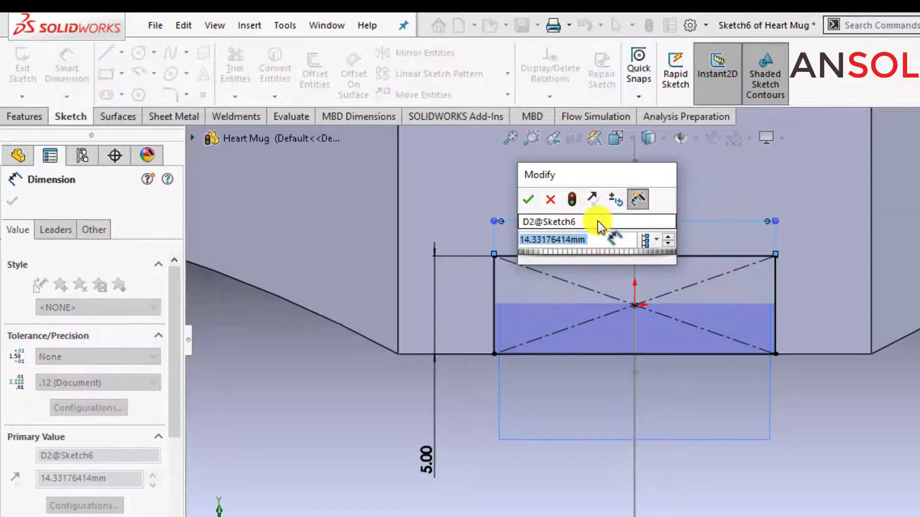
pyautogui.write('15')
pyautogui.press('Return')
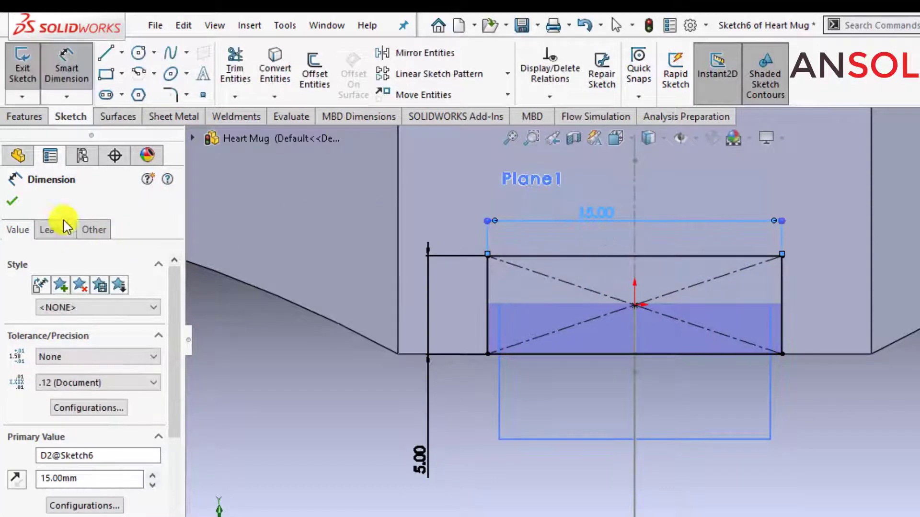
pyautogui.click(14, 198)
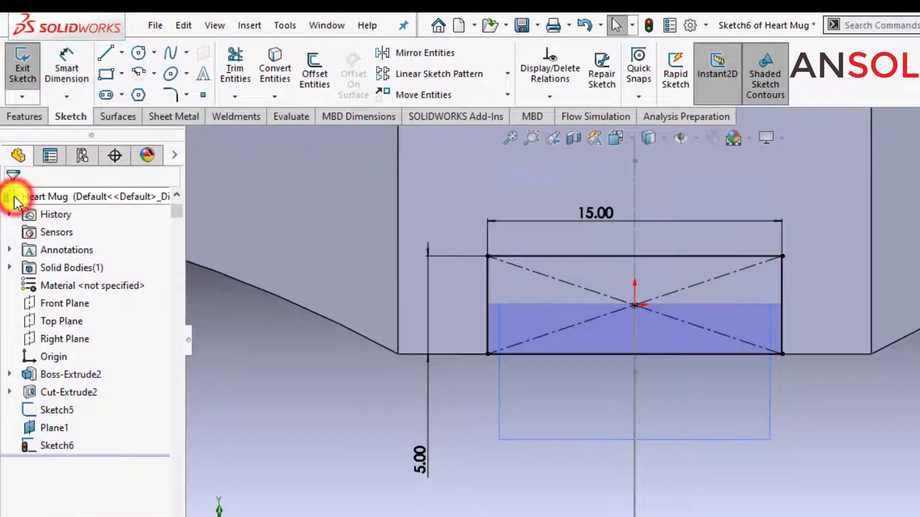
# Start a sketch fillet on the rectangle's upper-left corner with the radius set to 2 mm.
pyautogui.click(172, 91)
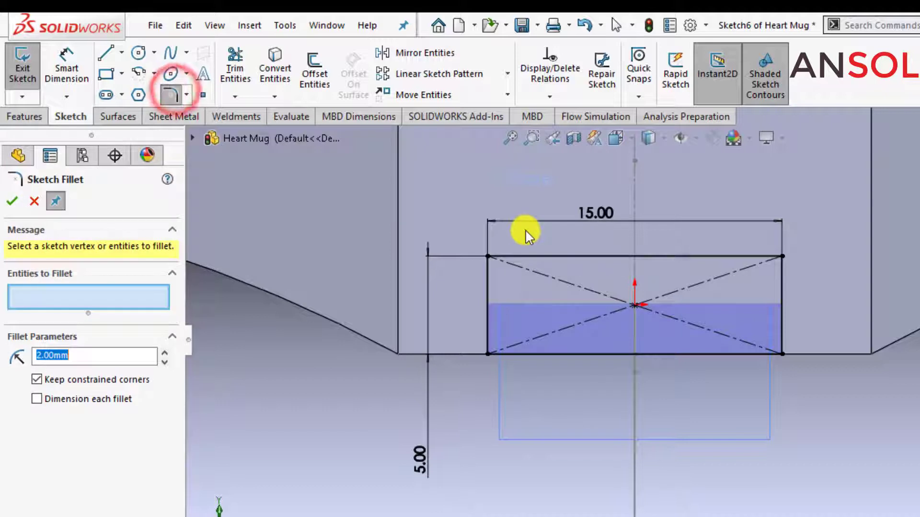
pyautogui.click(544, 257)
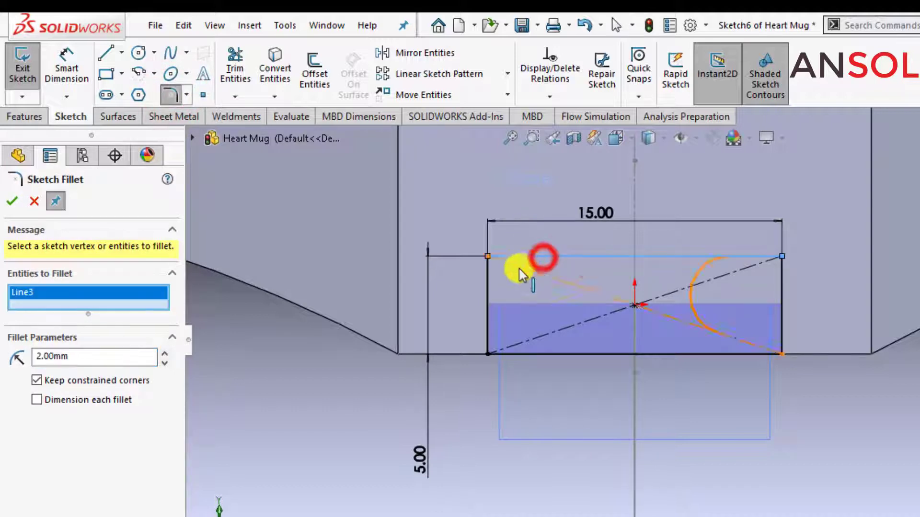
pyautogui.click(487, 293)
pyautogui.click(61, 358)
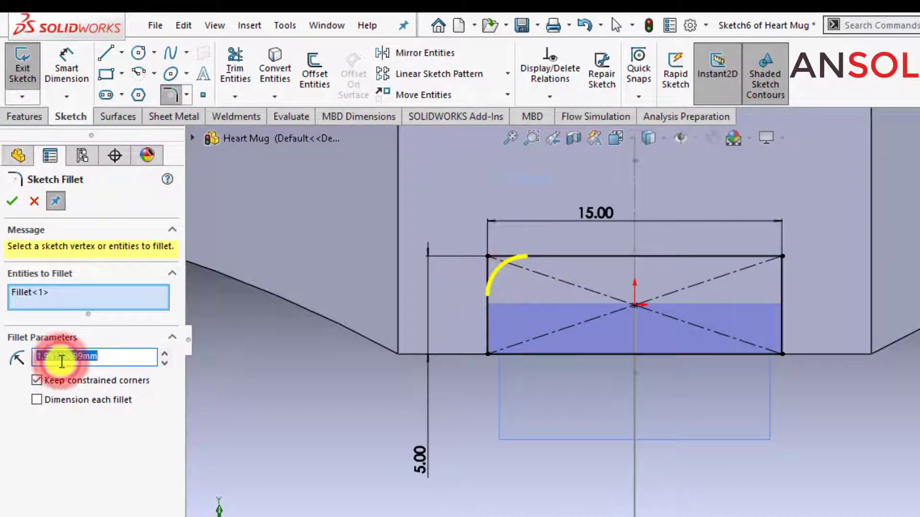
pyautogui.write('2')
pyautogui.press('Return')
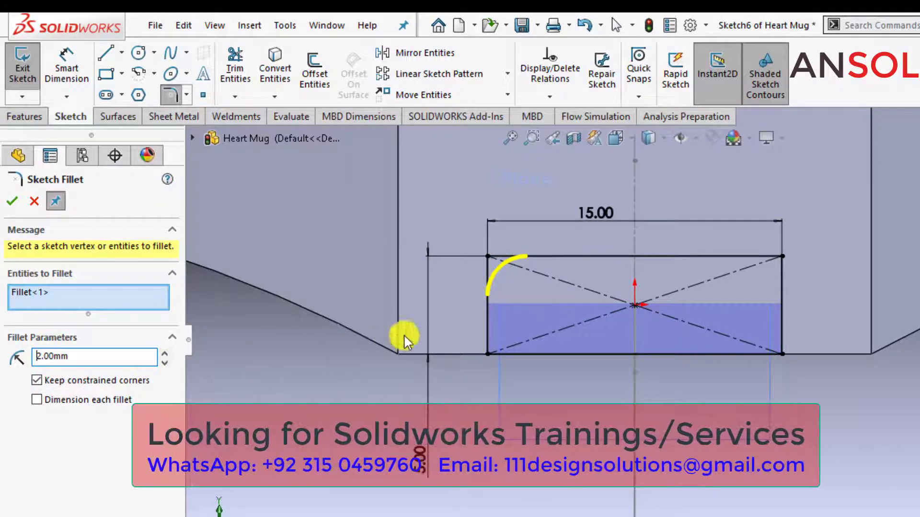
# Add the rectangle's other three corners to the sketch fillet and round all four with a radius of about 1.96 mm.
pyautogui.click(484, 321)
pyautogui.click(547, 352)
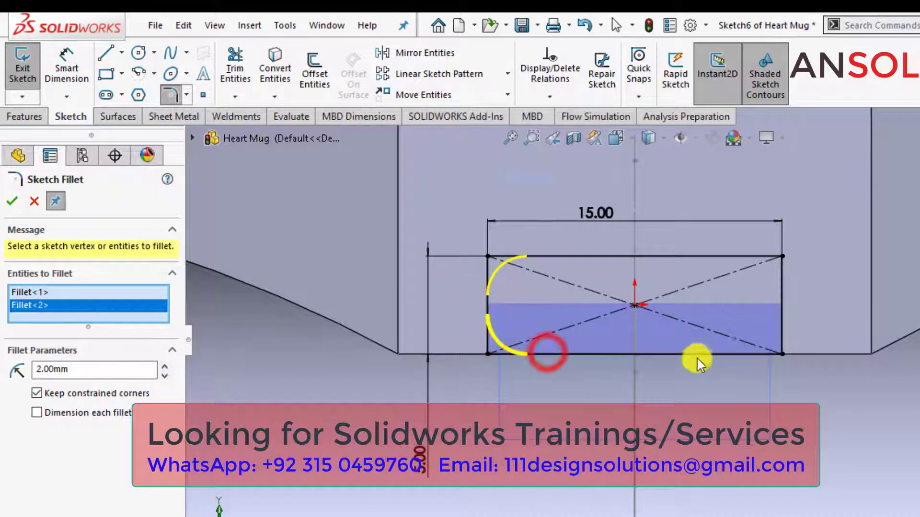
pyautogui.click(709, 356)
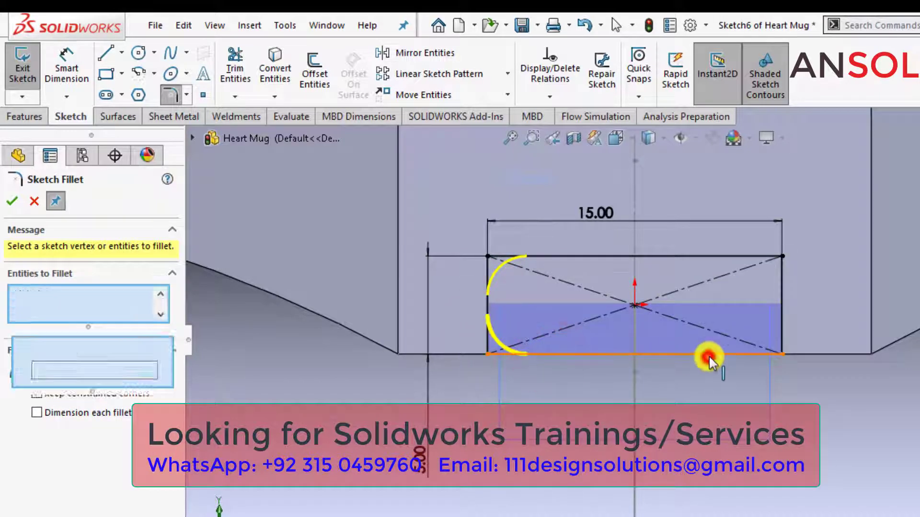
pyautogui.click(783, 319)
pyautogui.click(782, 287)
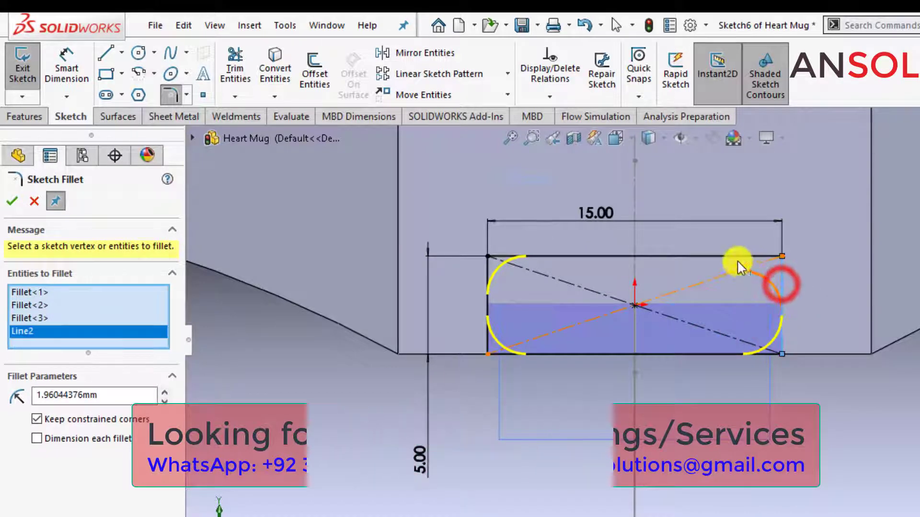
pyautogui.click(733, 254)
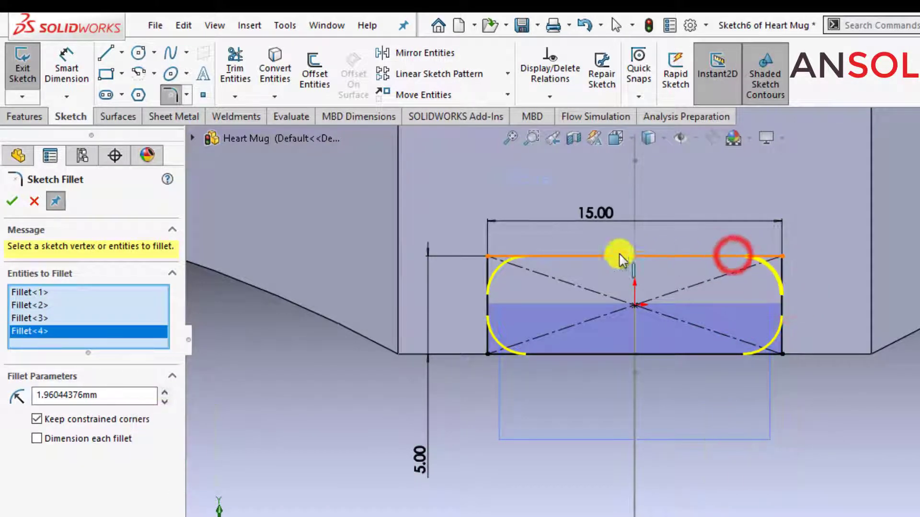
pyautogui.click(13, 202)
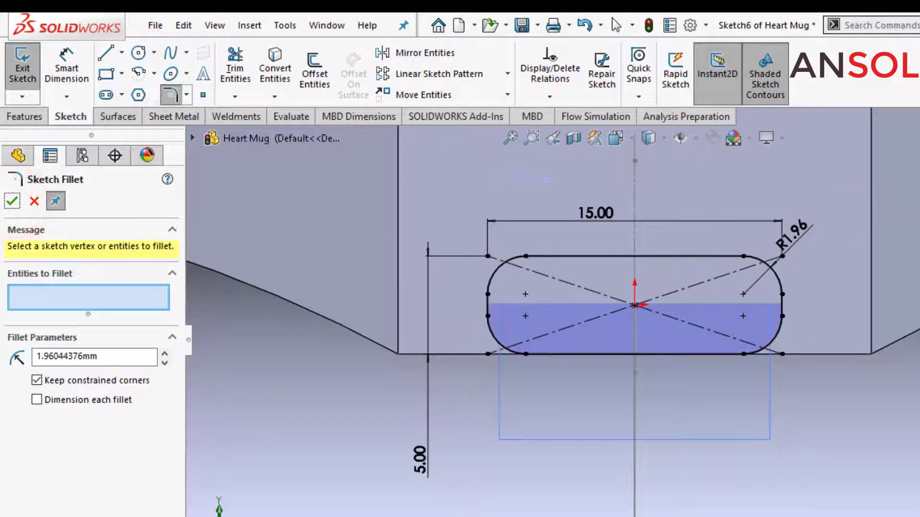
pyautogui.press('Escape')
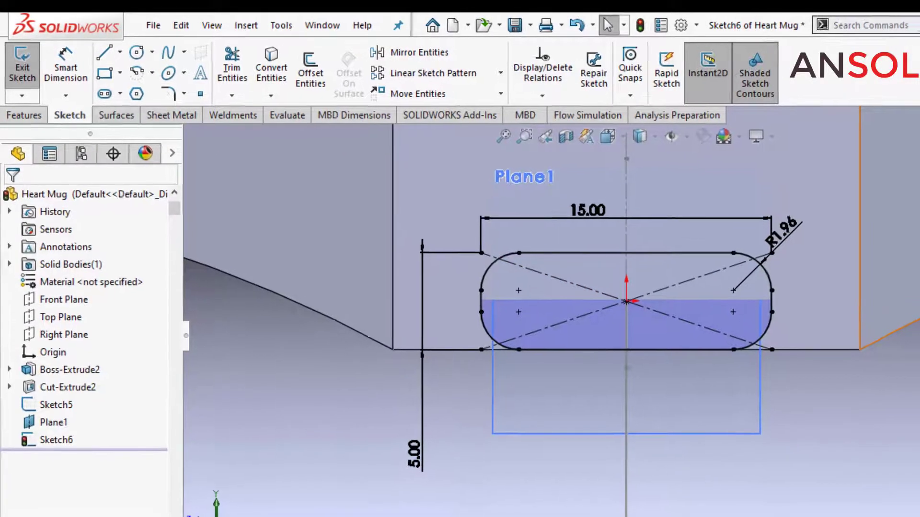
# Exit the sketch and sweep the rounded rectangle profile along the mirrored heart path to form the handle.
pyautogui.click(919, 171)
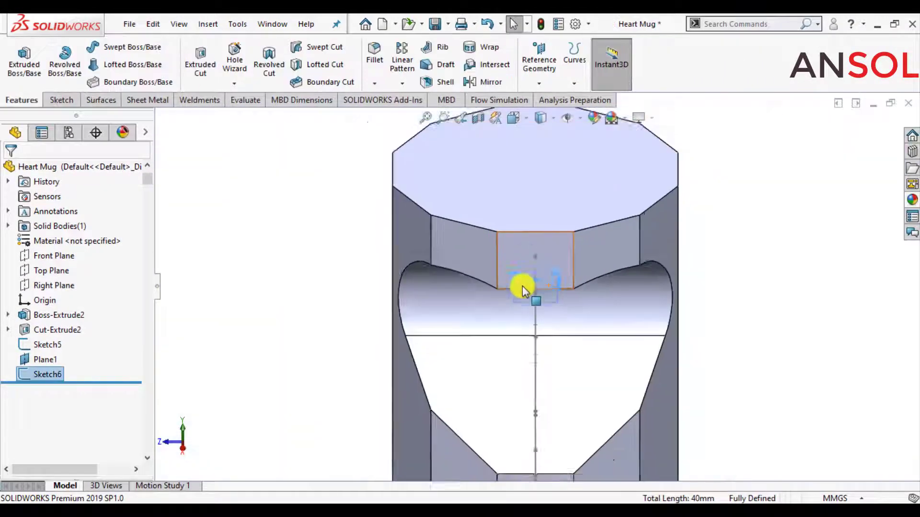
pyautogui.moveTo(458, 287)
pyautogui.mouseDown(button='middle')
pyautogui.moveTo(554, 263)
pyautogui.moveTo(540, 303)
pyautogui.moveTo(587, 300)
pyautogui.mouseUp(button='middle')
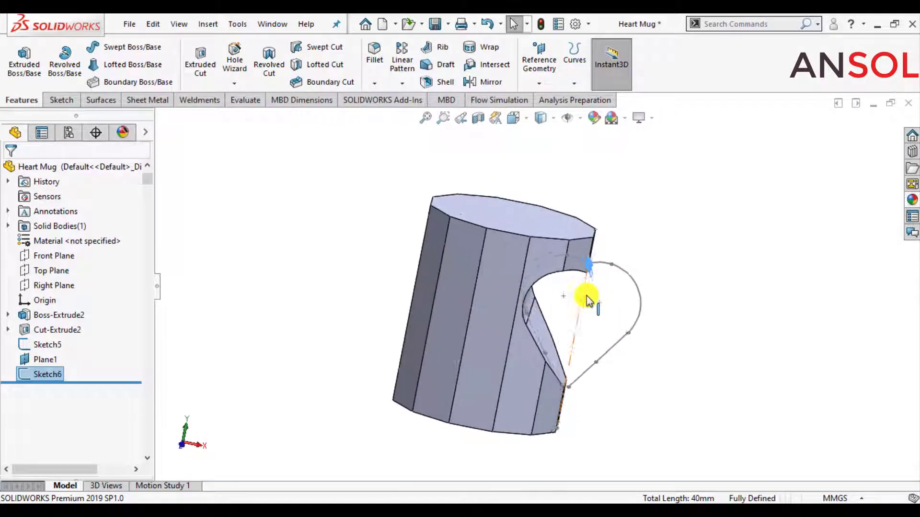
pyautogui.scroll(-5, 585, 266)
pyautogui.scroll(-2, 585, 271)
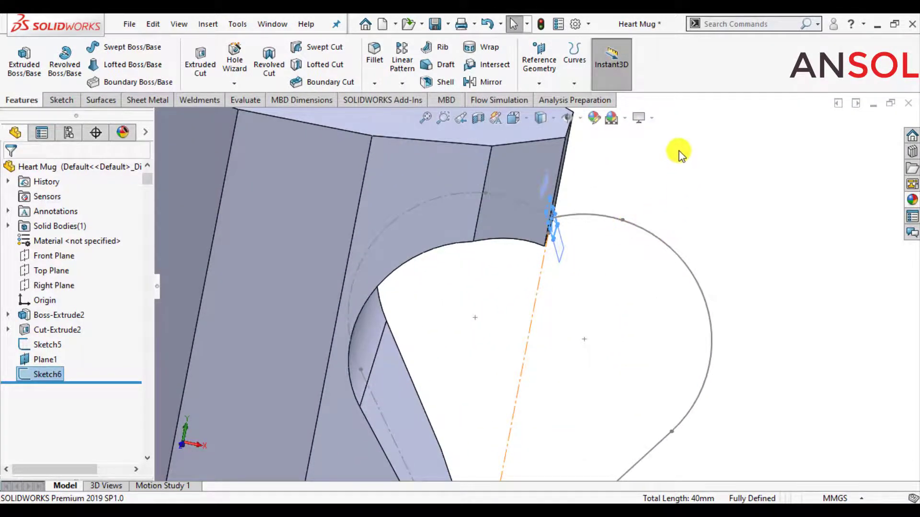
pyautogui.click(110, 47)
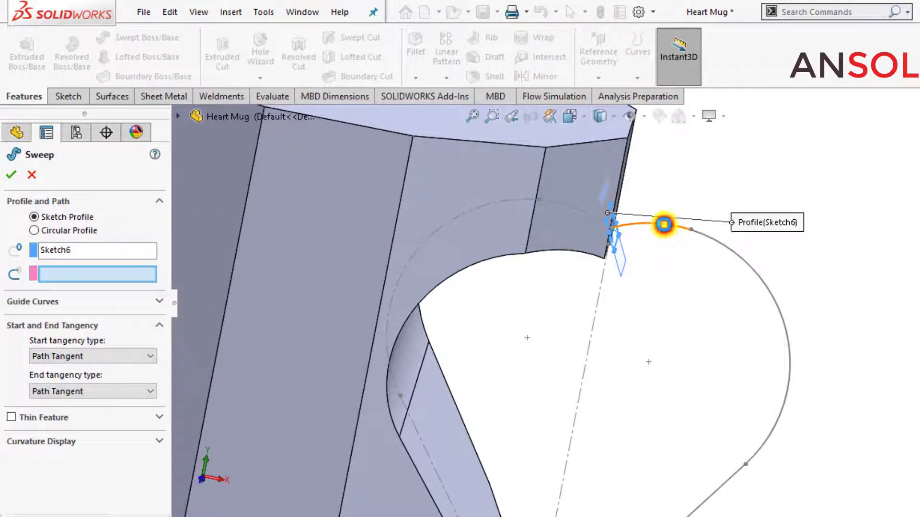
pyautogui.click(664, 224)
pyautogui.scroll(5, 808, 321)
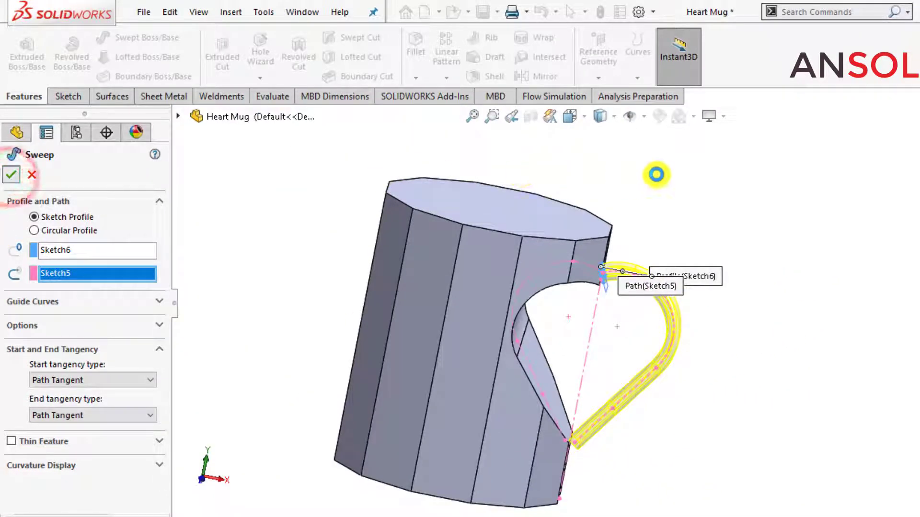
pyautogui.rightClick(657, 174)
# Extrude the handle's profile sketch Up To Surface to the curved face of the heart cut, merging the result.
pyautogui.scroll(-4, 631, 249)
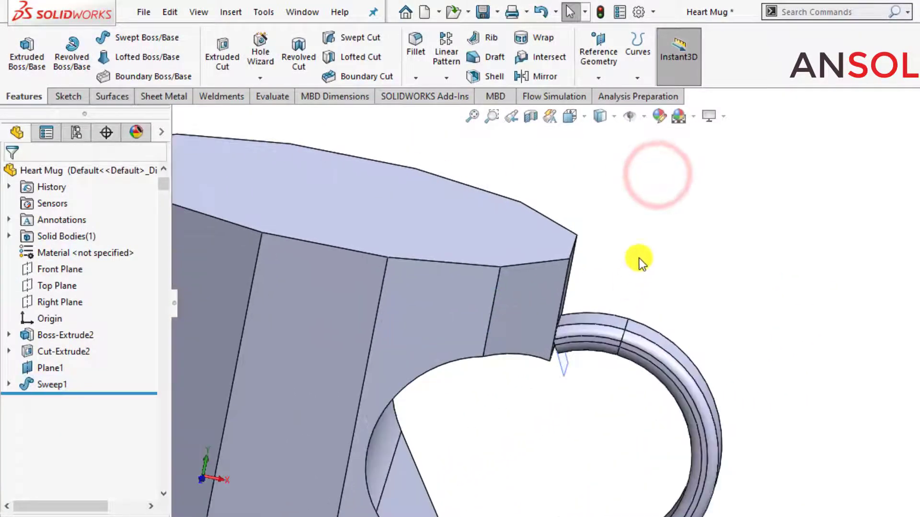
pyautogui.moveTo(601, 355); pyautogui.dragTo(509, 400, button='middle')
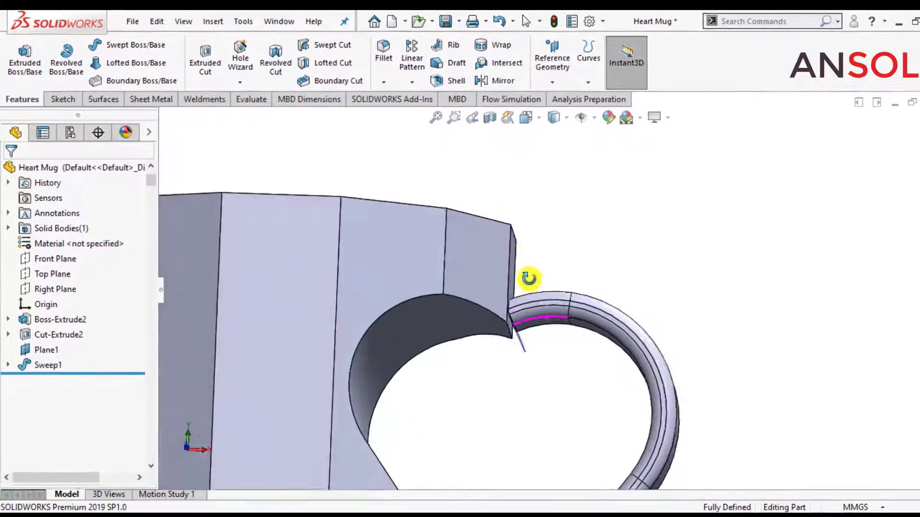
pyautogui.scroll(5, 529, 277)
pyautogui.scroll(-3, 459, 372)
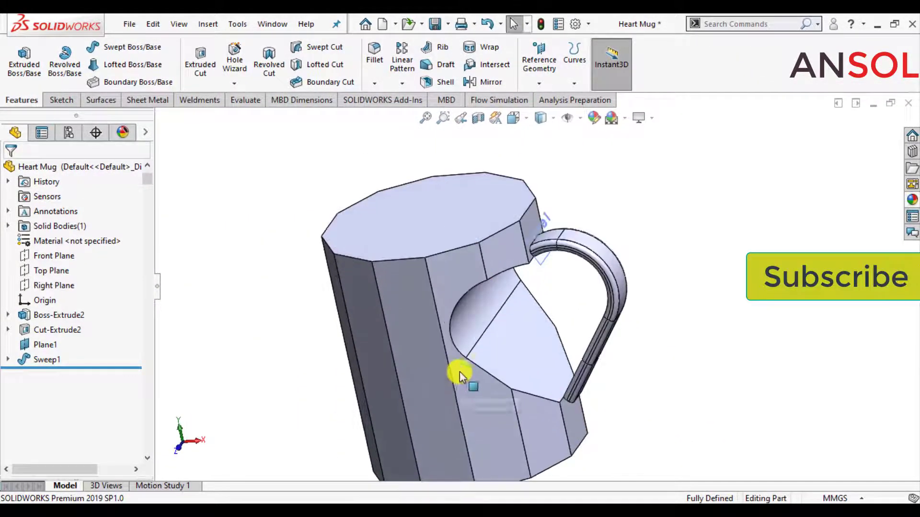
pyautogui.click(8, 359)
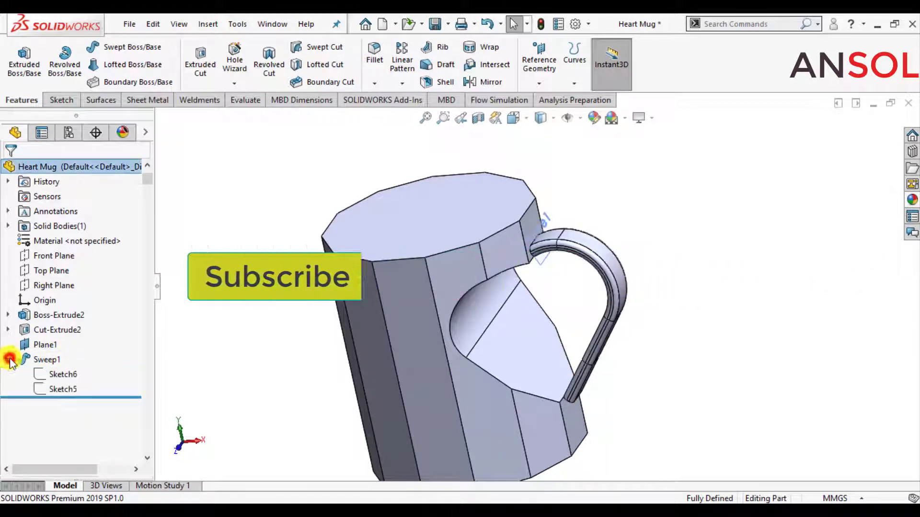
pyautogui.click(50, 377)
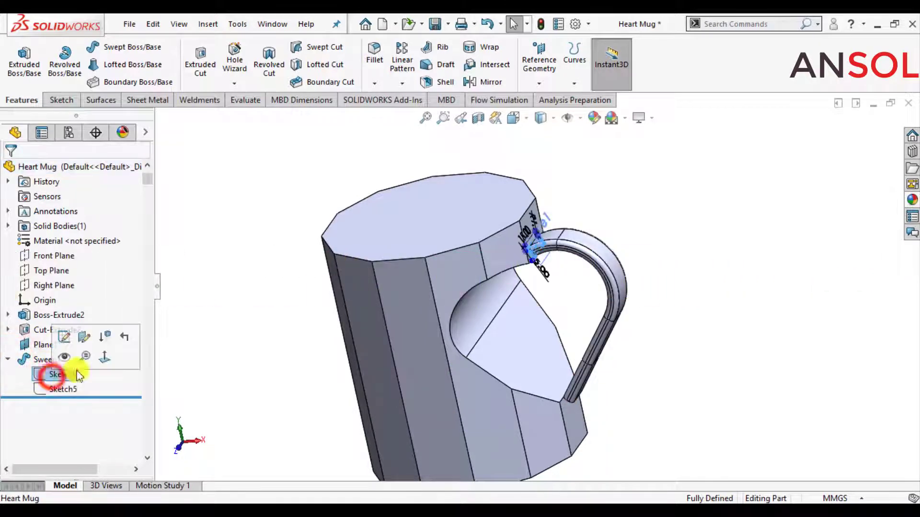
pyautogui.click(22, 58)
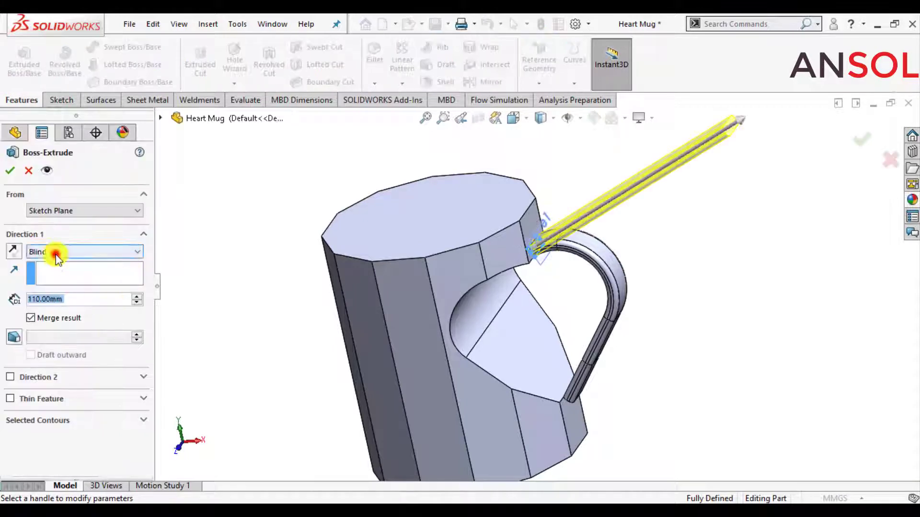
pyautogui.click(57, 254)
pyautogui.click(56, 289)
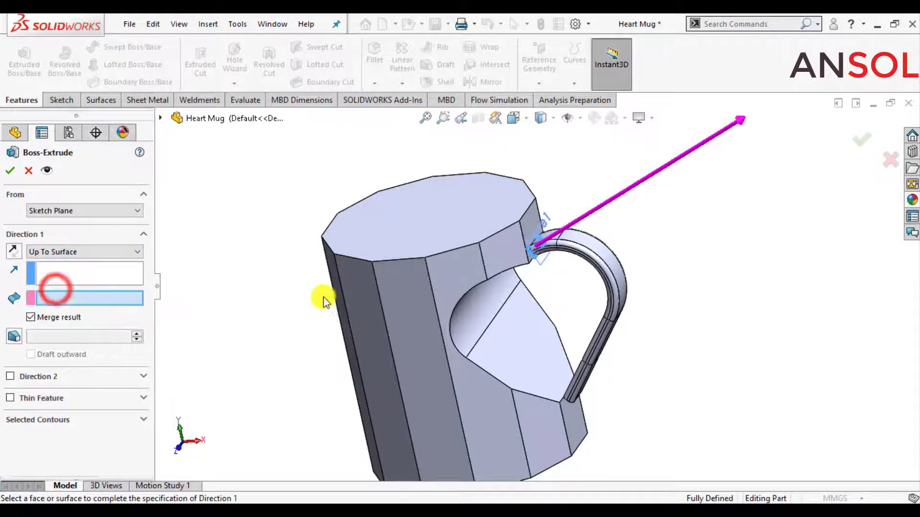
pyautogui.moveTo(318, 297); pyautogui.dragTo(467, 220, button='middle')
pyautogui.scroll(-5, 637, 284)
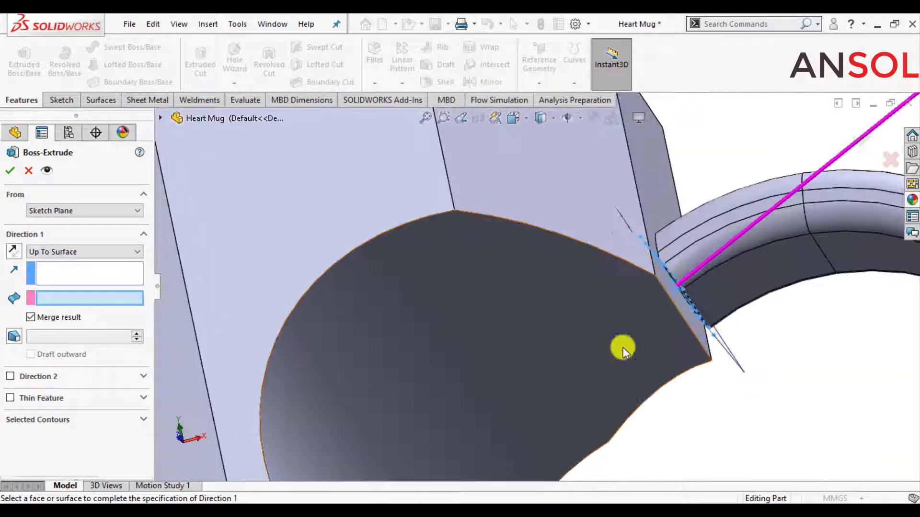
pyautogui.click(582, 305)
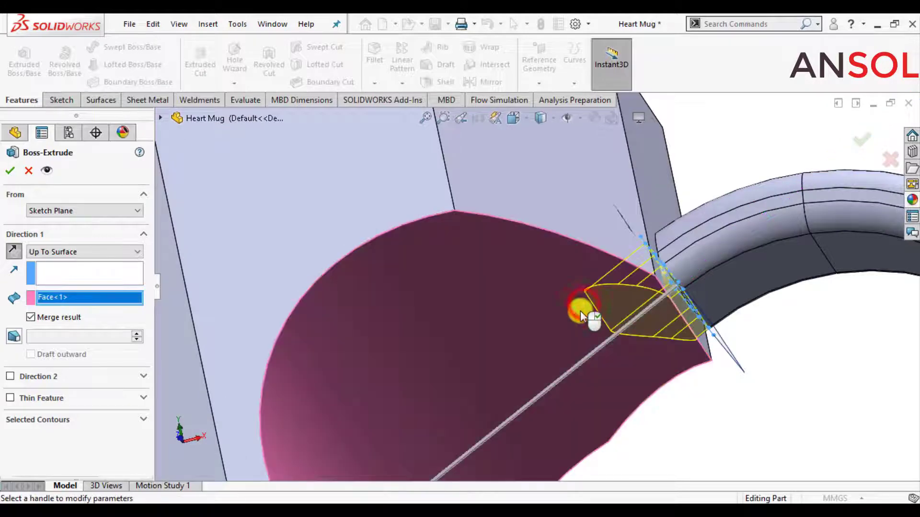
pyautogui.click(6, 172)
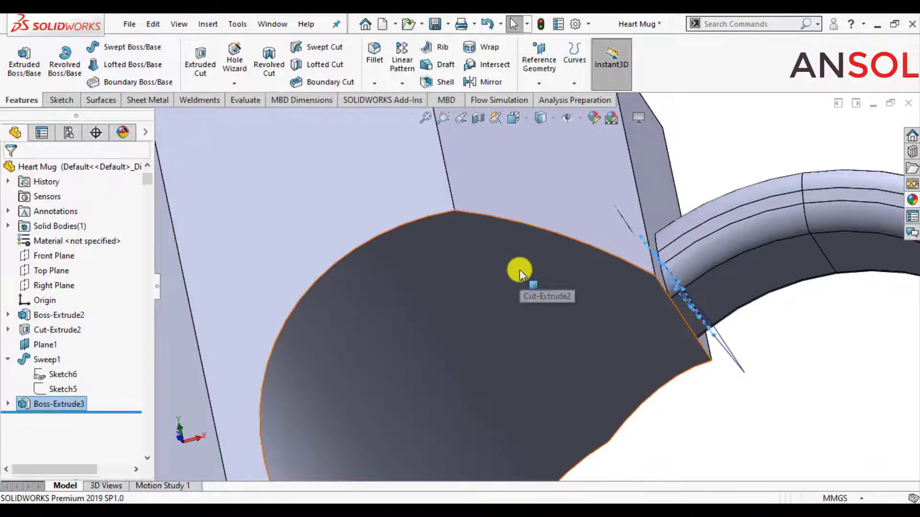
# Sketch on the handle's lower end face, convert its outline into sketch entities, and exit the sketch.
pyautogui.scroll(5, 519, 269)
pyautogui.scroll(3, 512, 267)
pyautogui.moveTo(521, 370); pyautogui.dragTo(576, 316, button='middle')
pyautogui.scroll(-2, 575, 316)
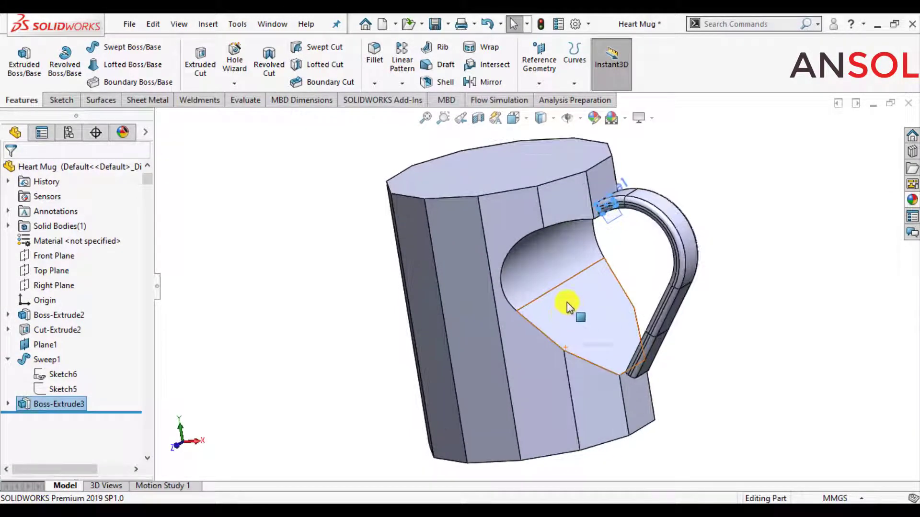
pyautogui.click(324, 312)
pyautogui.moveTo(493, 381); pyautogui.dragTo(507, 261, button='middle')
pyautogui.scroll(-4, 665, 347)
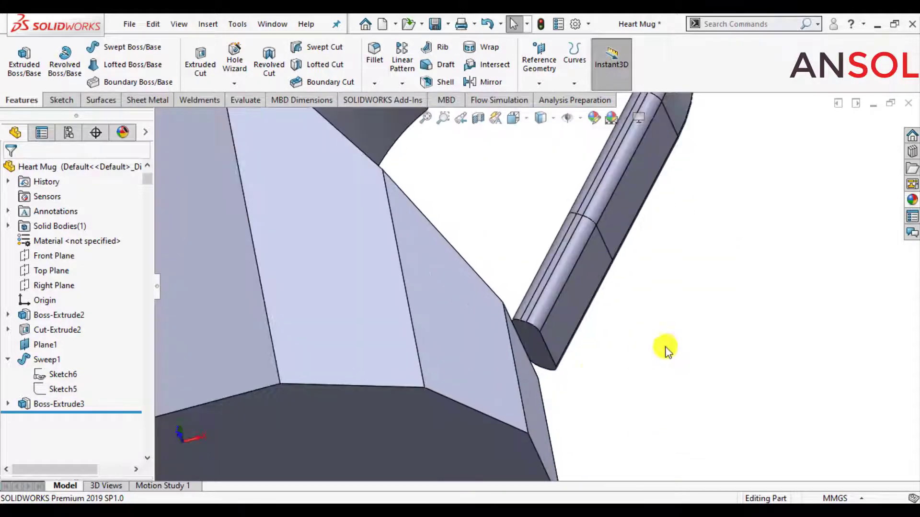
pyautogui.click(537, 360)
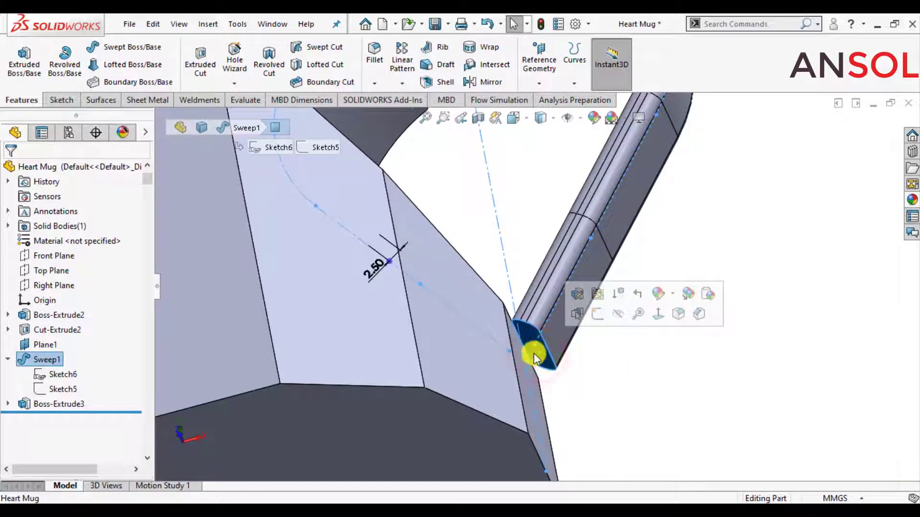
pyautogui.click(606, 318)
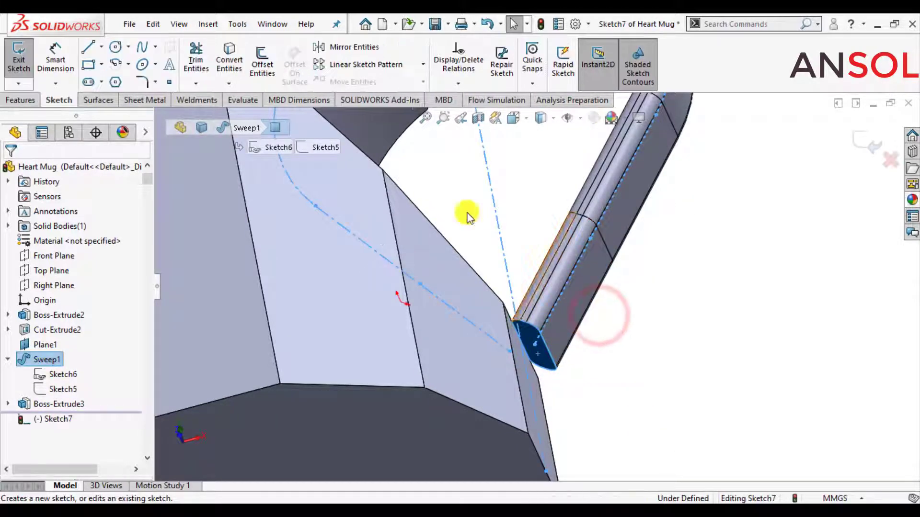
pyautogui.click(230, 60)
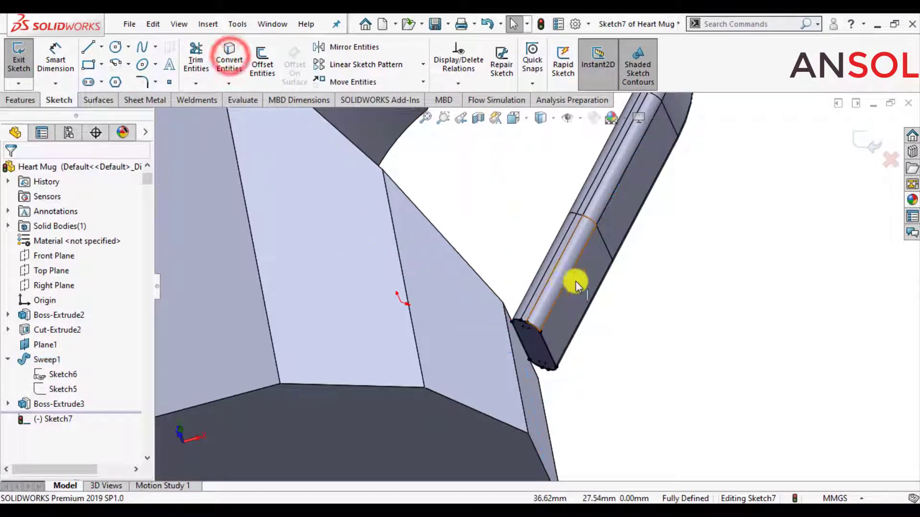
pyautogui.click(872, 142)
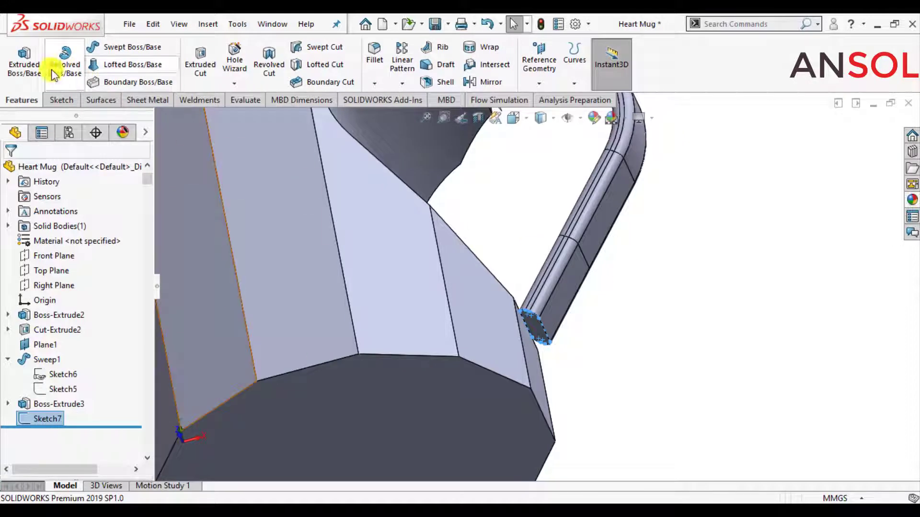
# Extrude the lower handle profile Up To Surface to the adjacent flat side face of the mug, merging the result.
pyautogui.click(25, 55)
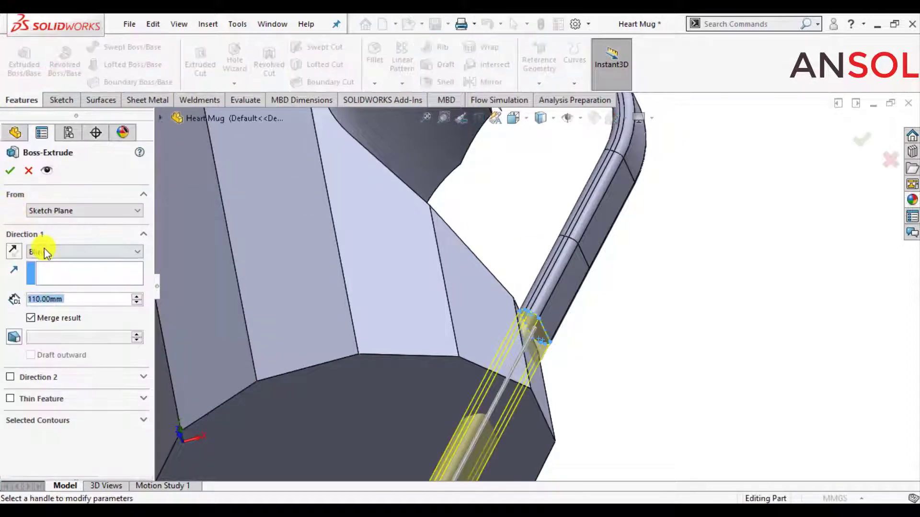
pyautogui.click(45, 252)
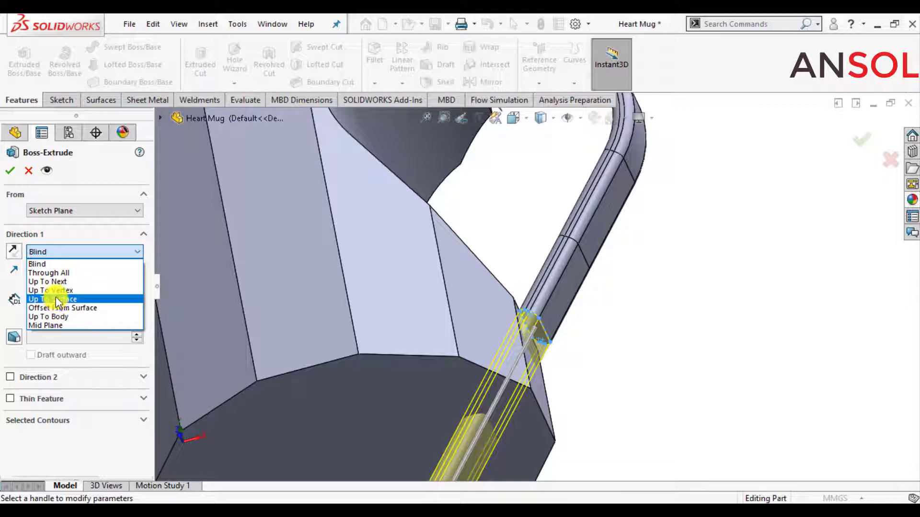
pyautogui.click(55, 299)
pyautogui.click(537, 383)
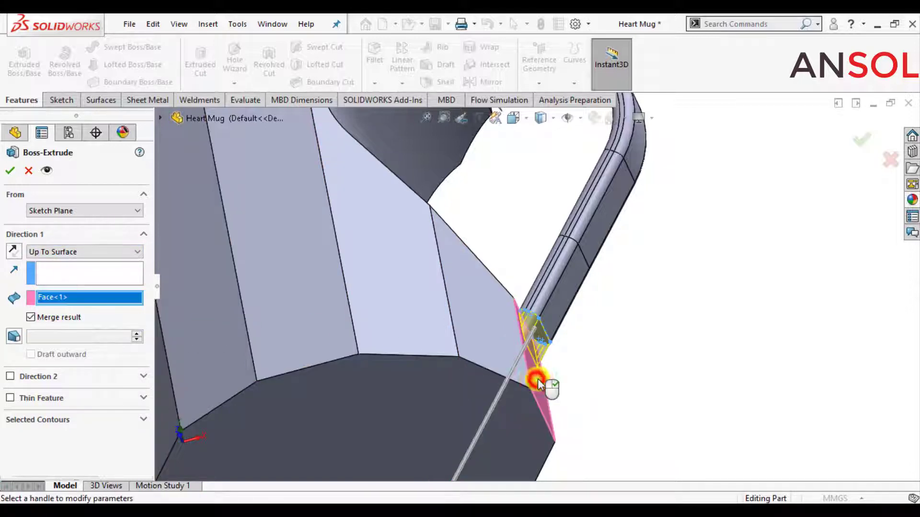
pyautogui.click(9, 170)
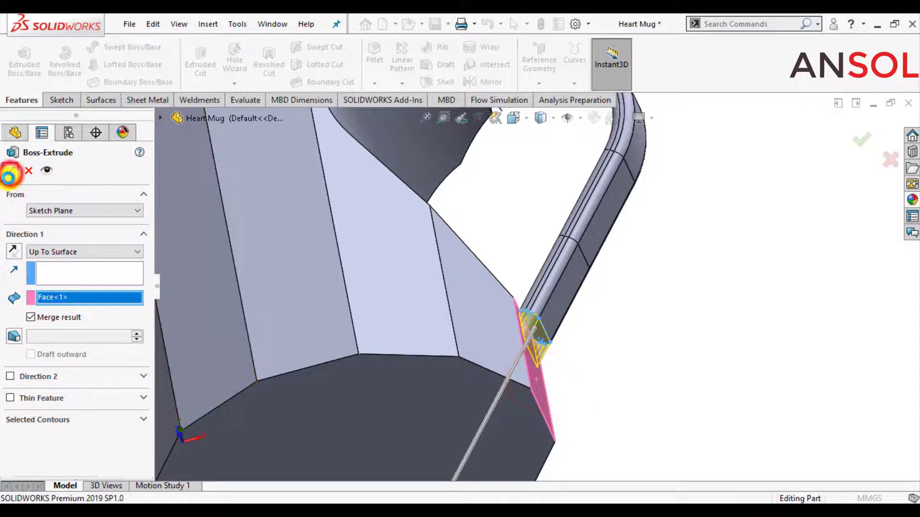
pyautogui.scroll(3, 678, 338)
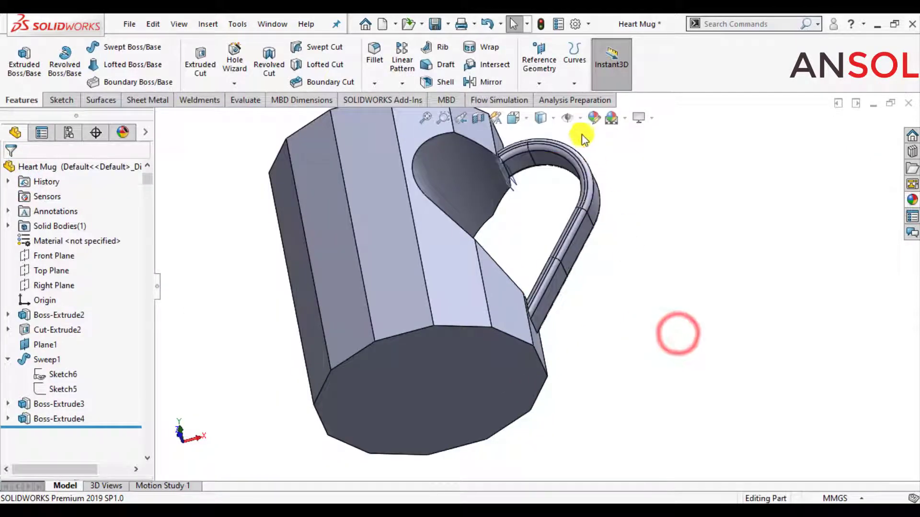
# Hide all sketches and reference items in the model view and check the joined handle.
pyautogui.click(567, 120)
pyautogui.scroll(4, 620, 258)
pyautogui.scroll(-3, 517, 232)
pyautogui.moveTo(517, 232); pyautogui.dragTo(531, 363, button='middle')
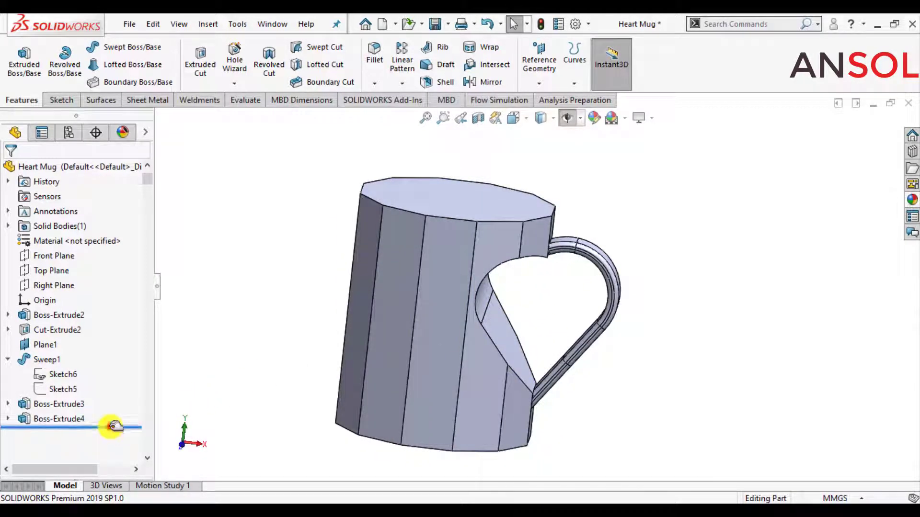
# Roll the model back to just after the heart cut and shell the body 5 mm thick with the top face removed.
pyautogui.moveTo(113, 426); pyautogui.dragTo(106, 338)
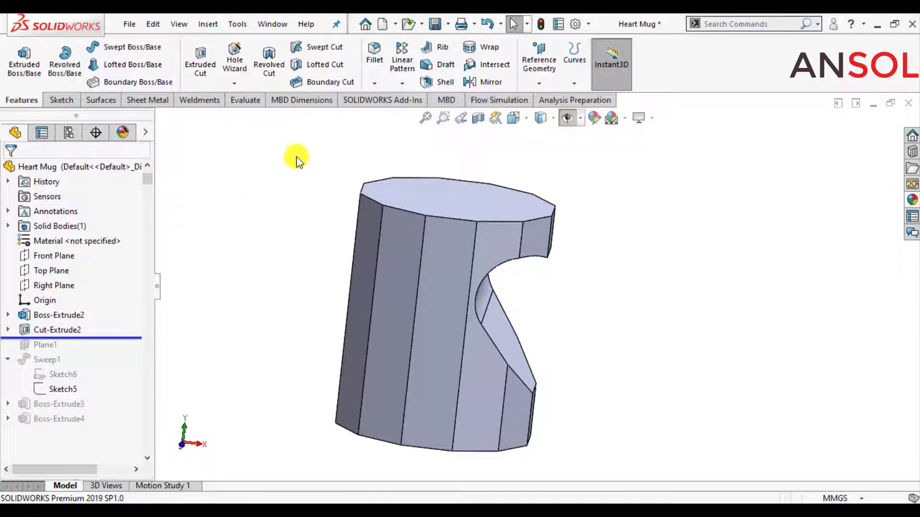
pyautogui.click(437, 82)
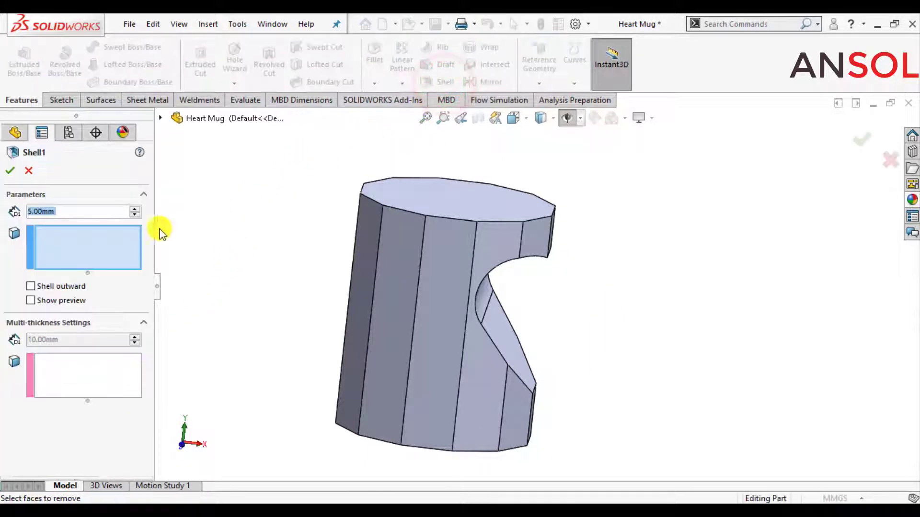
pyautogui.click(410, 198)
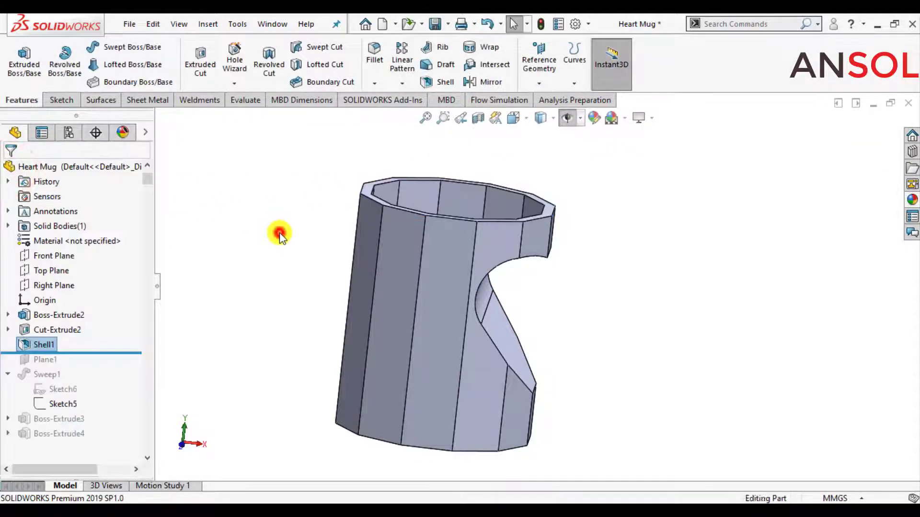
pyautogui.moveTo(277, 231); pyautogui.dragTo(129, 418, button='middle')
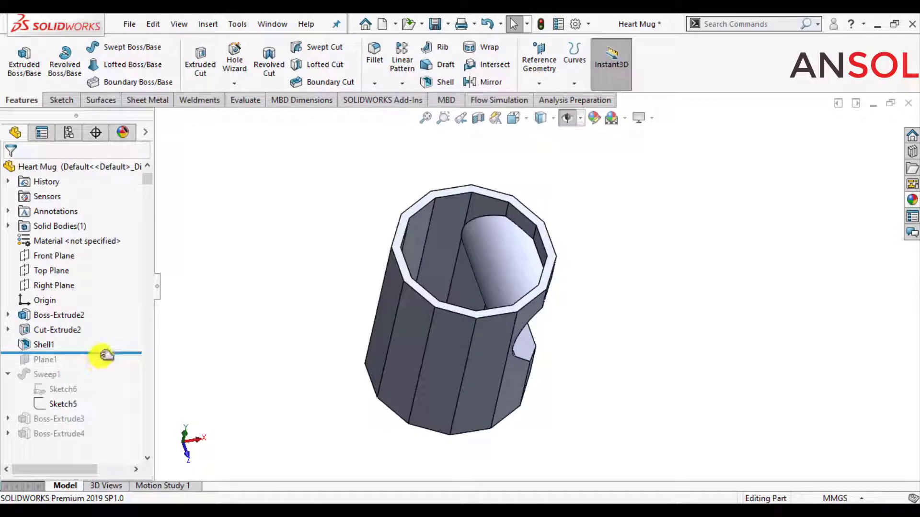
# Roll the model forward to the end of the feature history and inspect the hollow mug with its handle.
pyautogui.moveTo(106, 352); pyautogui.dragTo(98, 446)
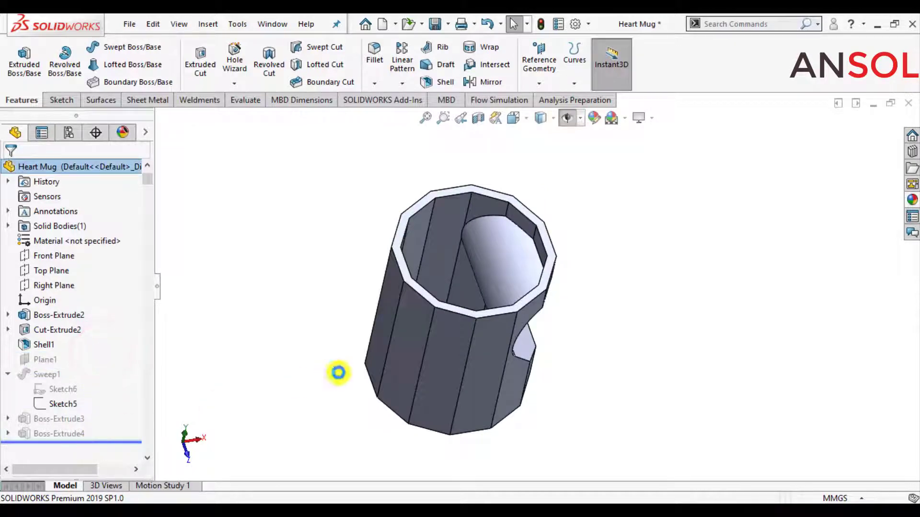
pyautogui.moveTo(338, 372); pyautogui.dragTo(623, 292, button='middle')
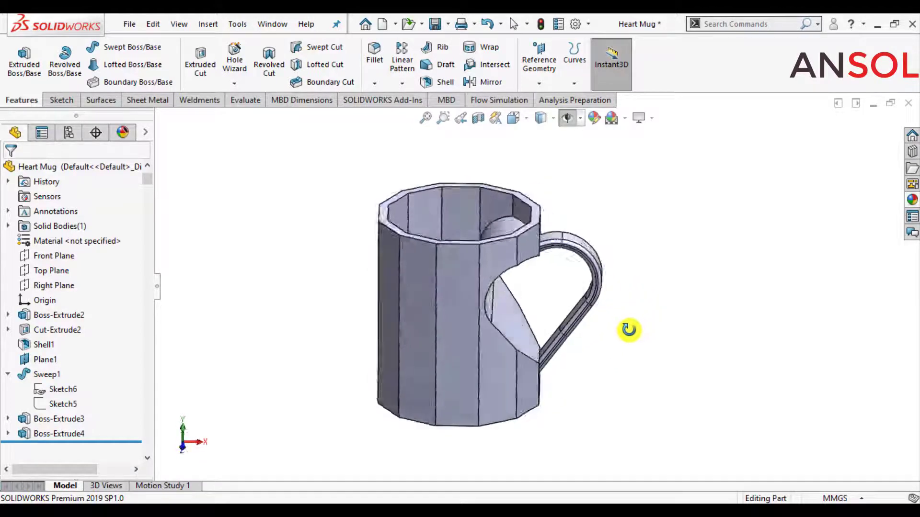
pyautogui.moveTo(628, 330); pyautogui.dragTo(598, 334, button='middle')
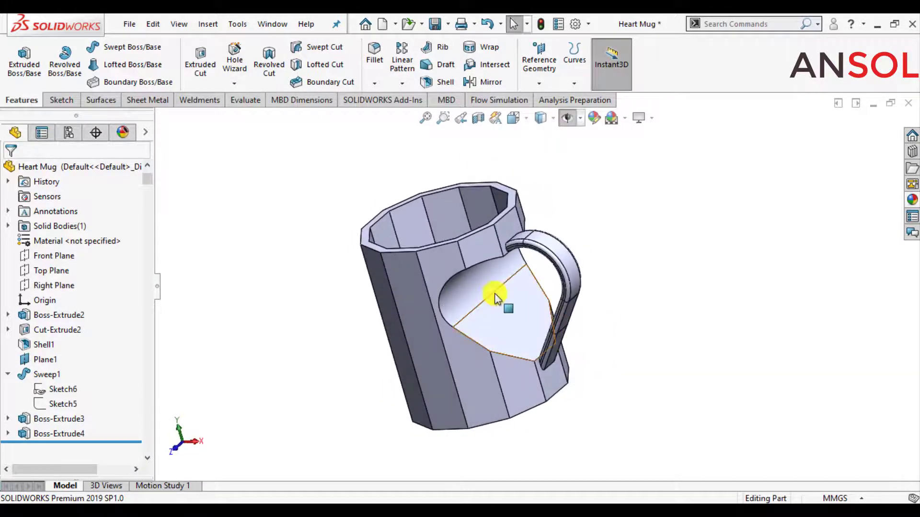
pyautogui.scroll(-5, 495, 298)
pyautogui.scroll(6, 526, 243)
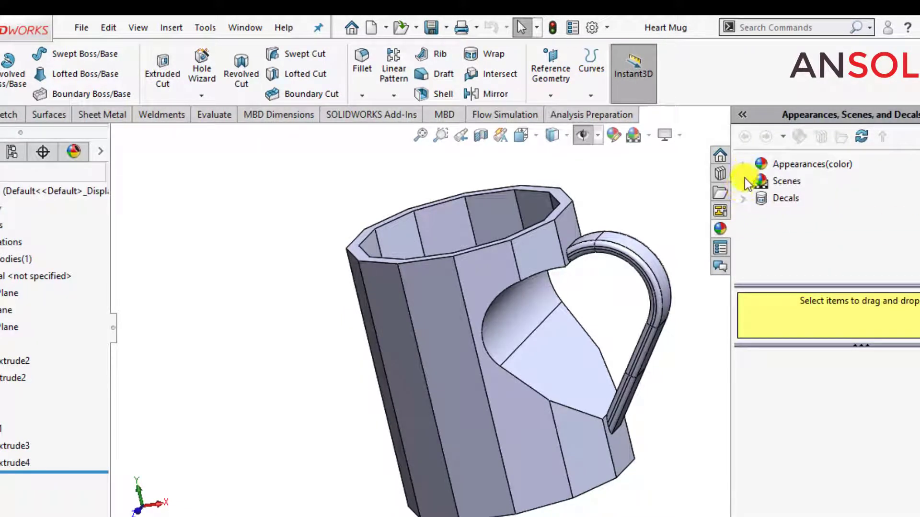
# Try the red and black spray paint appearances from the Painted Sprayed category on the mug.
pyautogui.click(748, 163)
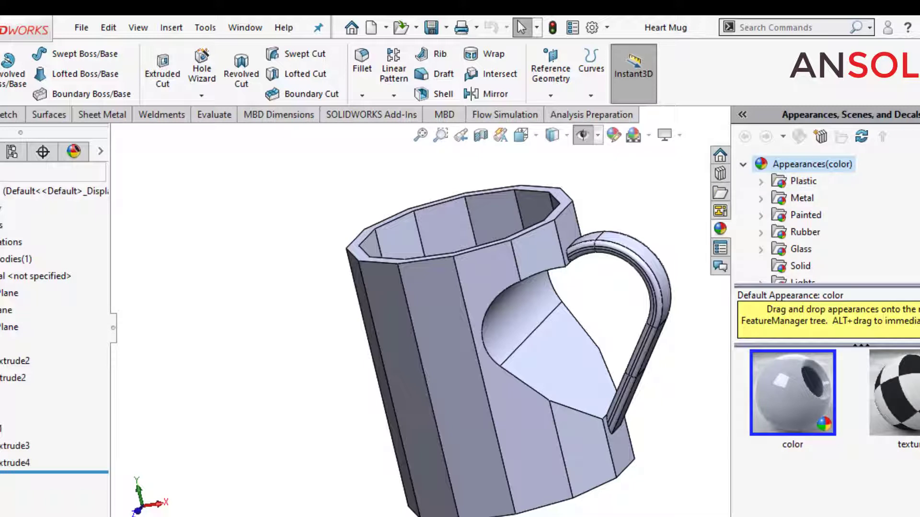
pyautogui.click(760, 217)
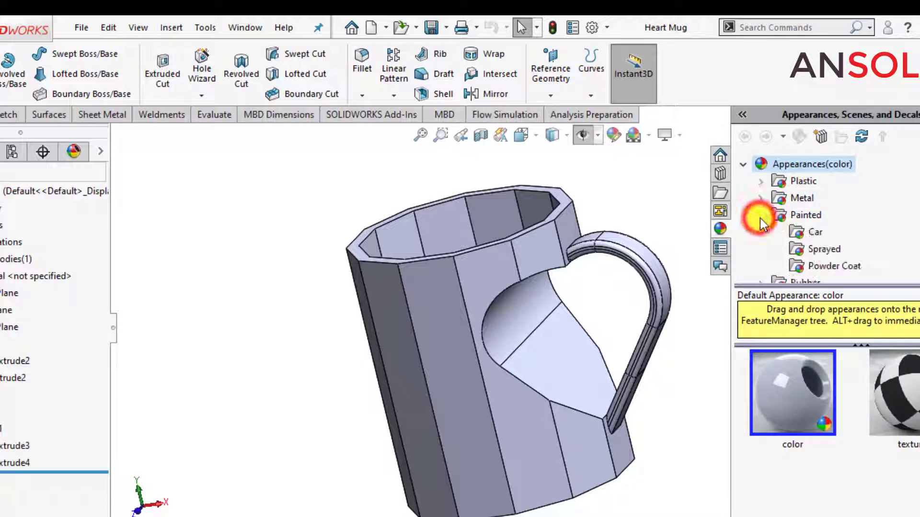
pyautogui.click(817, 249)
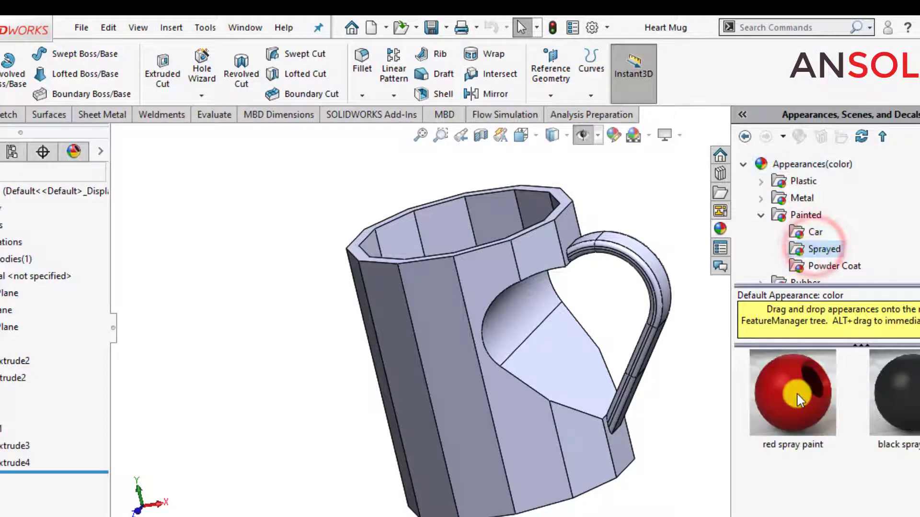
pyautogui.click(797, 400)
pyautogui.moveTo(797, 399); pyautogui.dragTo(654, 402)
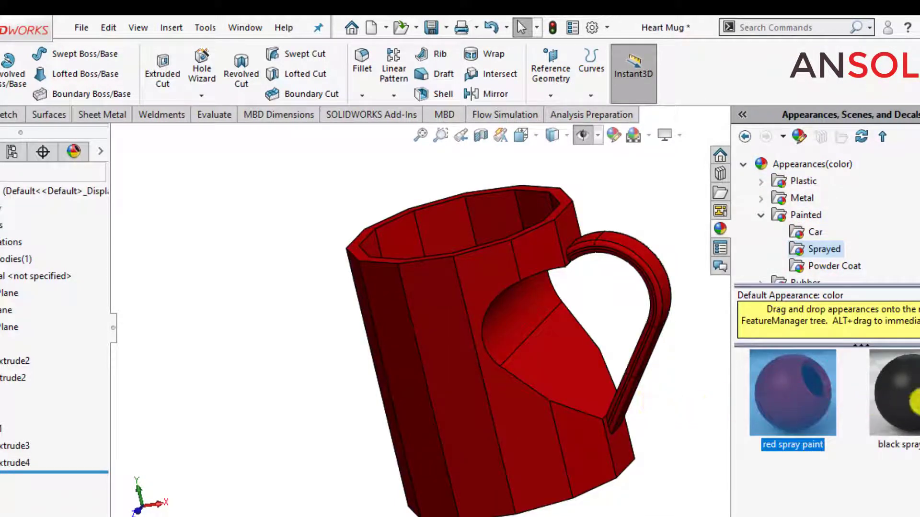
pyautogui.doubleClick(865, 393)
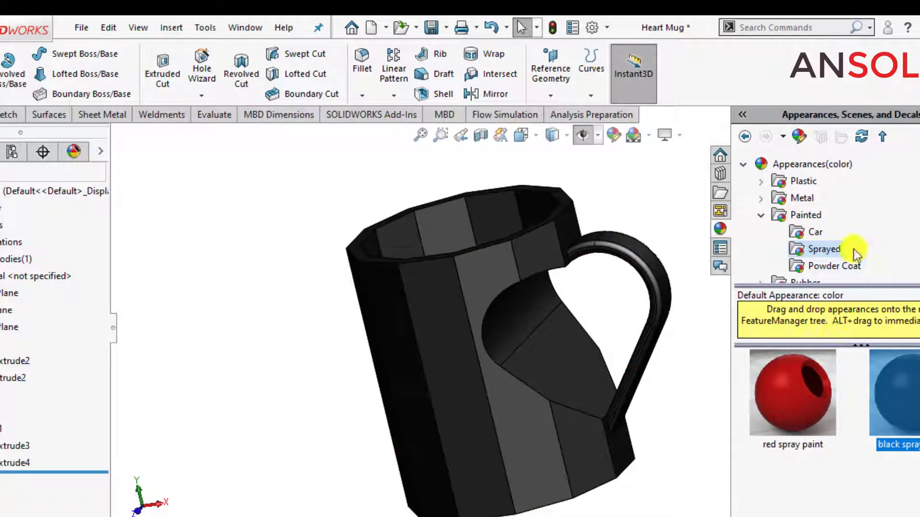
# Try the metallic gold, gloss blue, candy apple red and gloss red car paints on the mug.
pyautogui.click(823, 267)
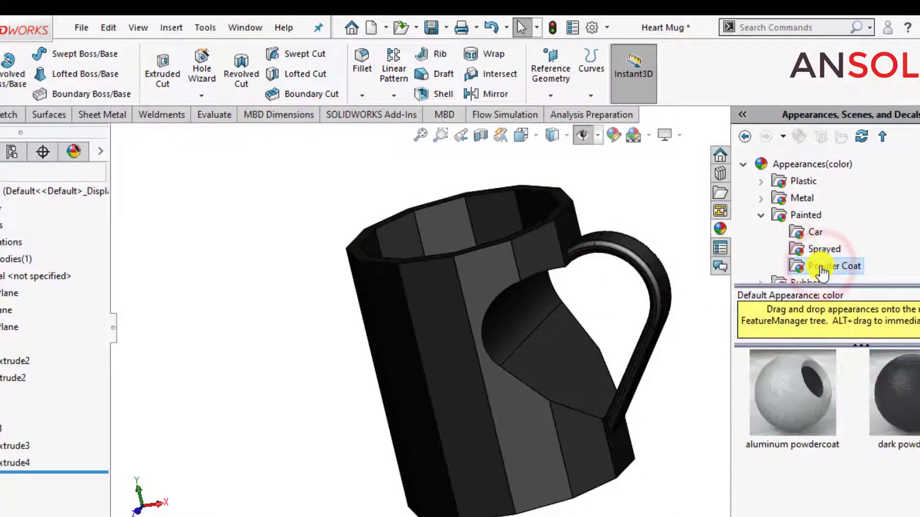
pyautogui.click(812, 233)
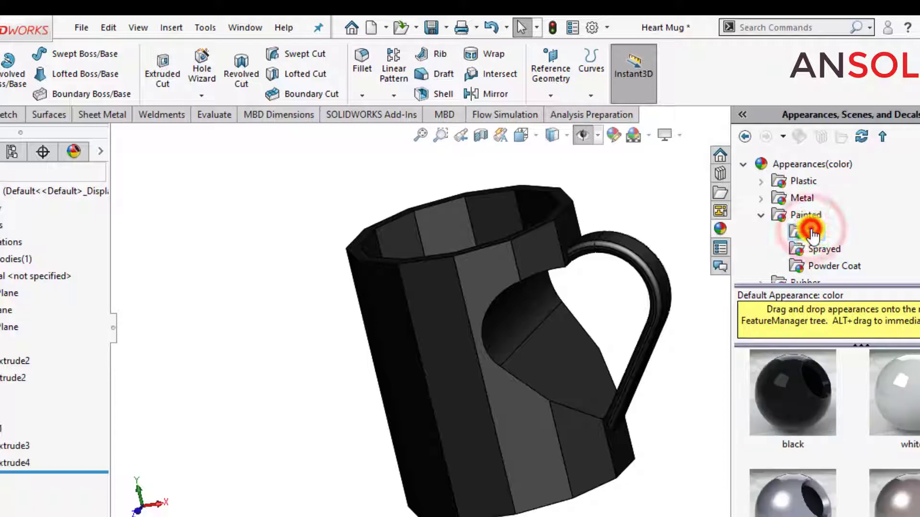
pyautogui.scroll(-1, 791, 398)
pyautogui.scroll(-1, 790, 398)
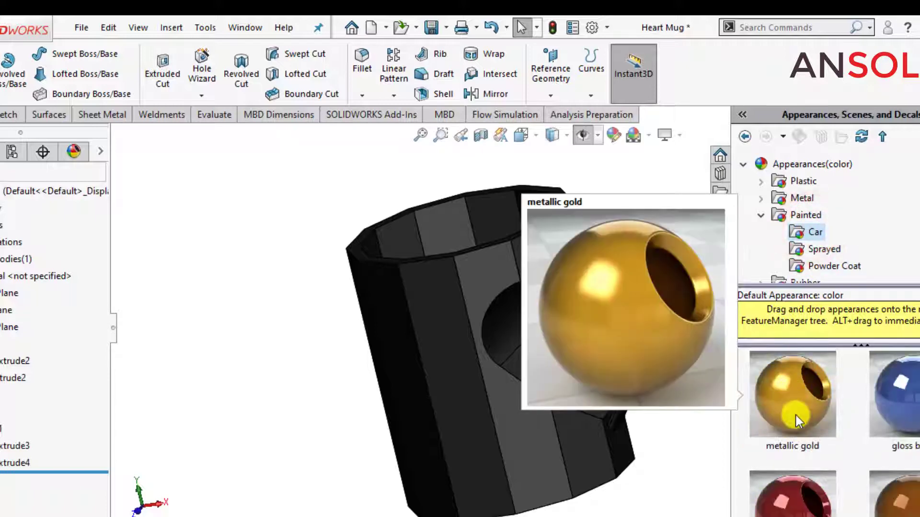
pyautogui.doubleClick(795, 408)
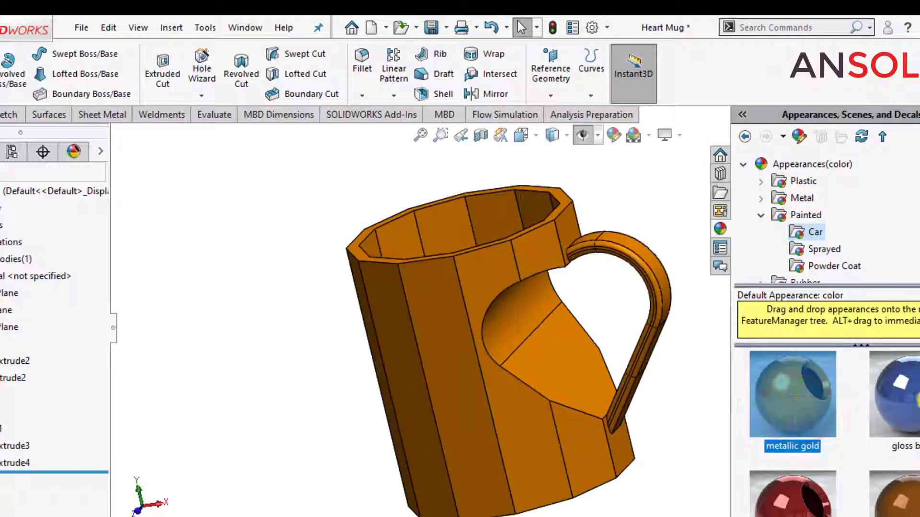
pyautogui.doubleClick(913, 400)
pyautogui.scroll(-1, 900, 456)
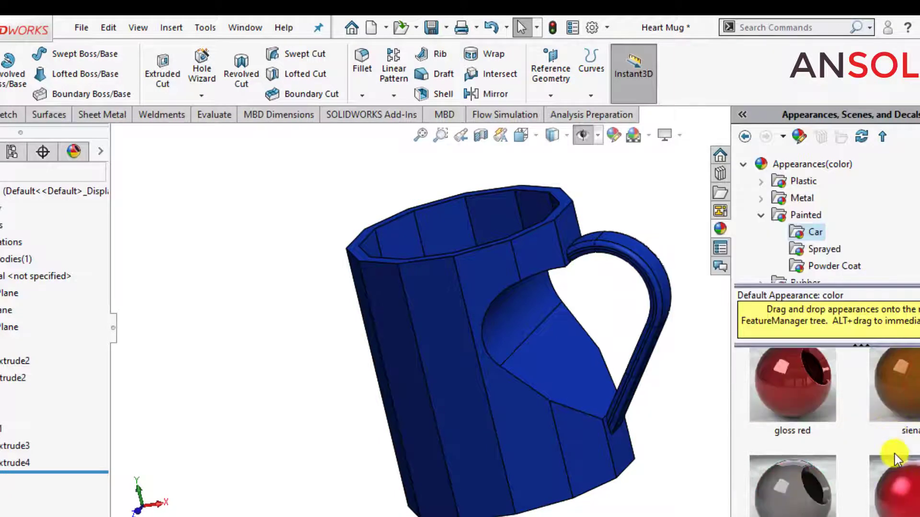
pyautogui.doubleClick(894, 499)
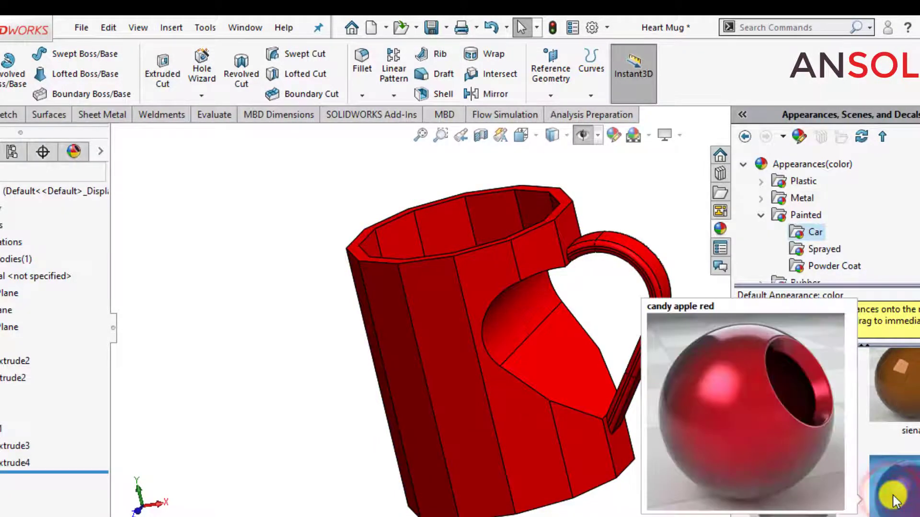
pyautogui.doubleClick(774, 389)
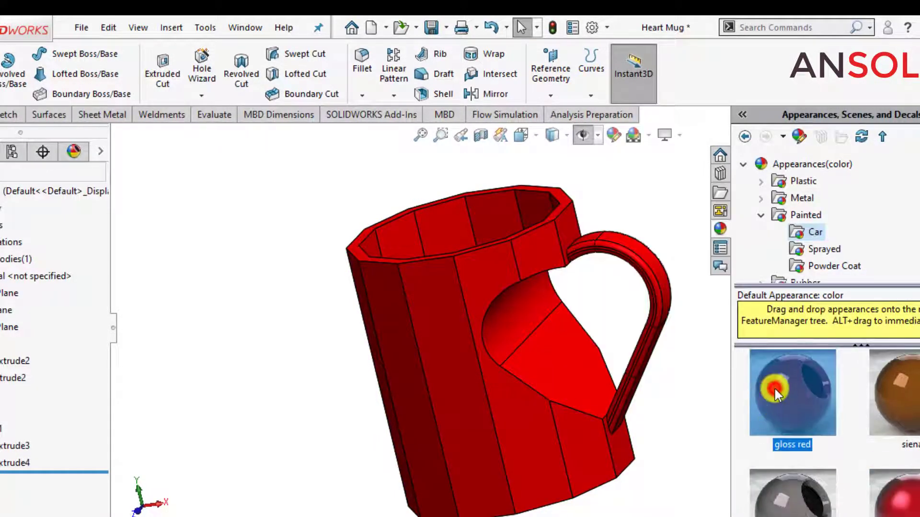
# Apply the candy apple red car paint appearance to the whole mug and view it from above.
pyautogui.doubleClick(894, 498)
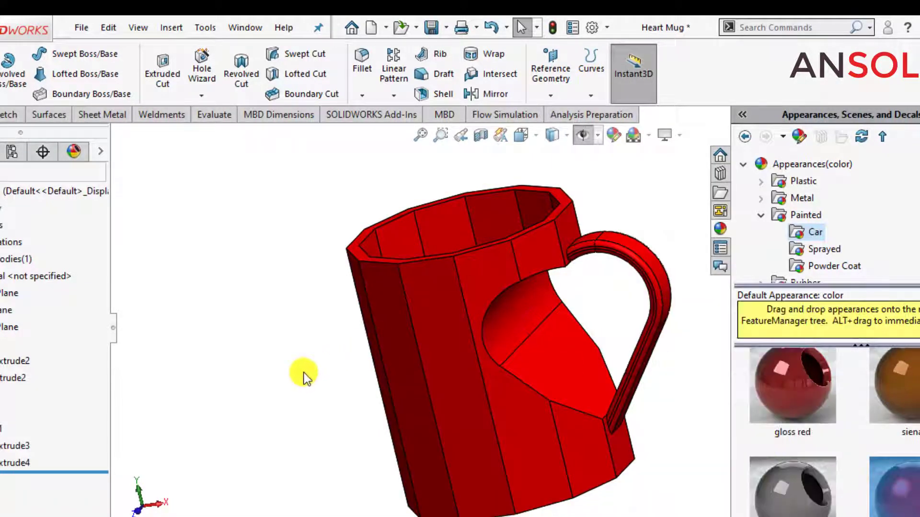
pyautogui.click(304, 373)
pyautogui.scroll(1, 304, 372)
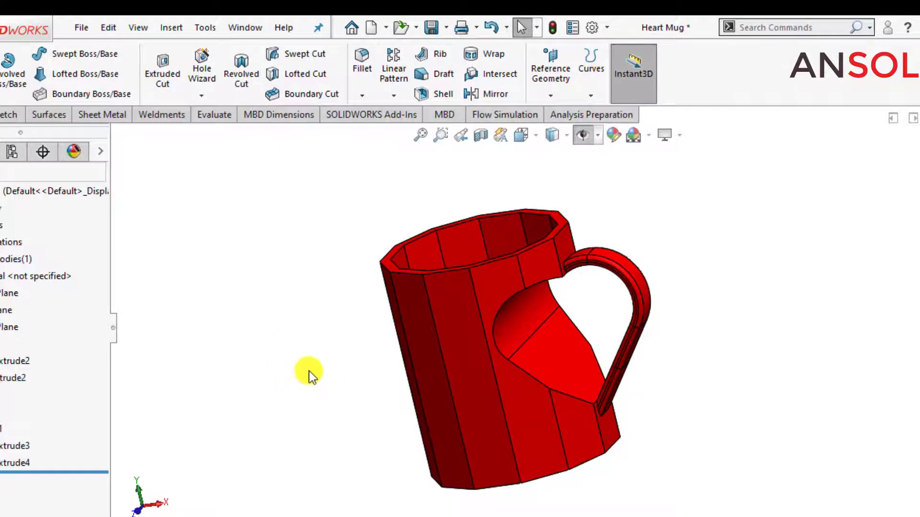
pyautogui.moveTo(309, 372); pyautogui.dragTo(741, 319, button='middle')
# Change the display style to Shaded without edges and view the finished mug.
pyautogui.click(566, 136)
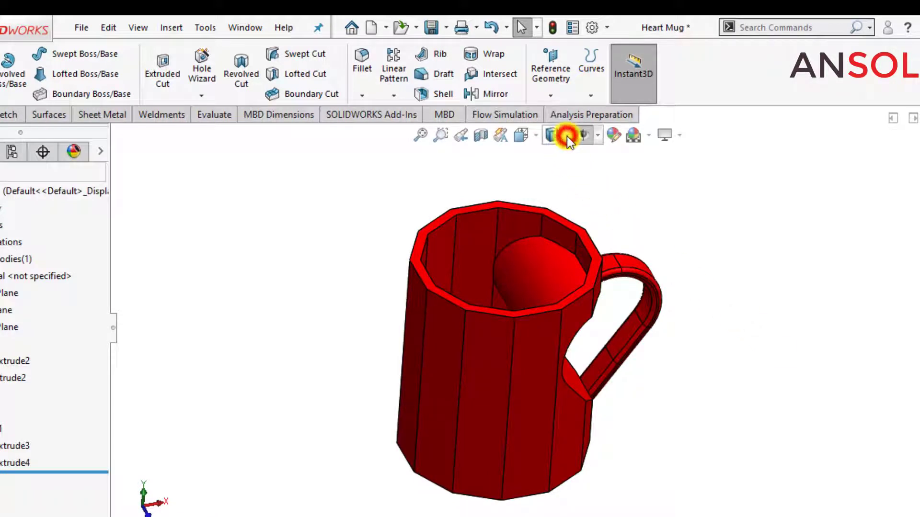
pyautogui.click(551, 173)
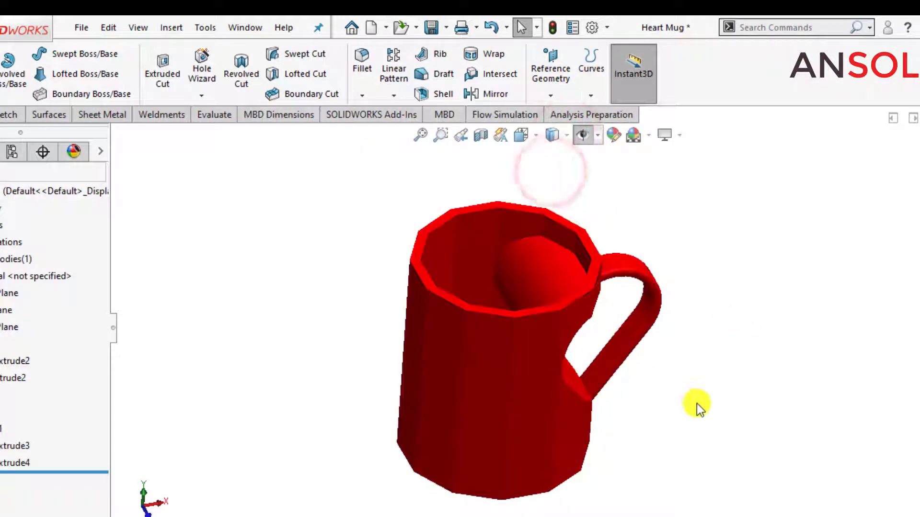
pyautogui.moveTo(696, 407); pyautogui.dragTo(639, 421, button='middle')
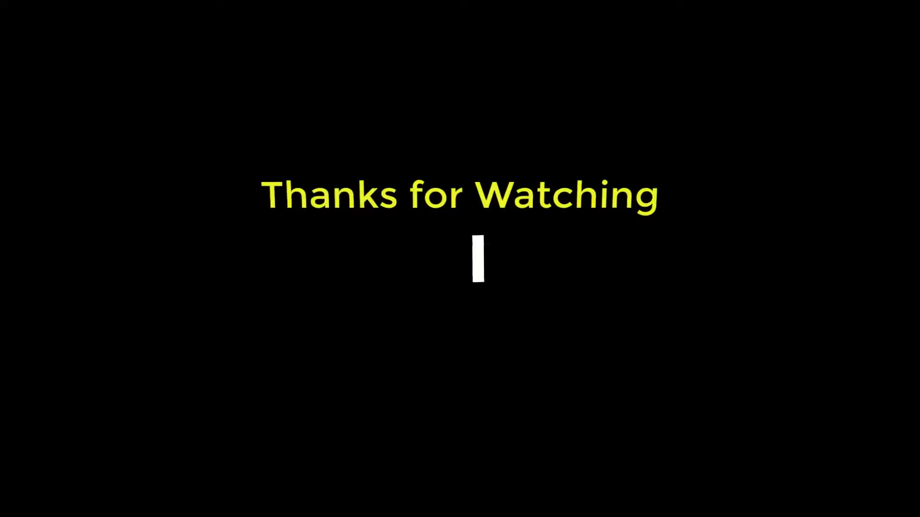